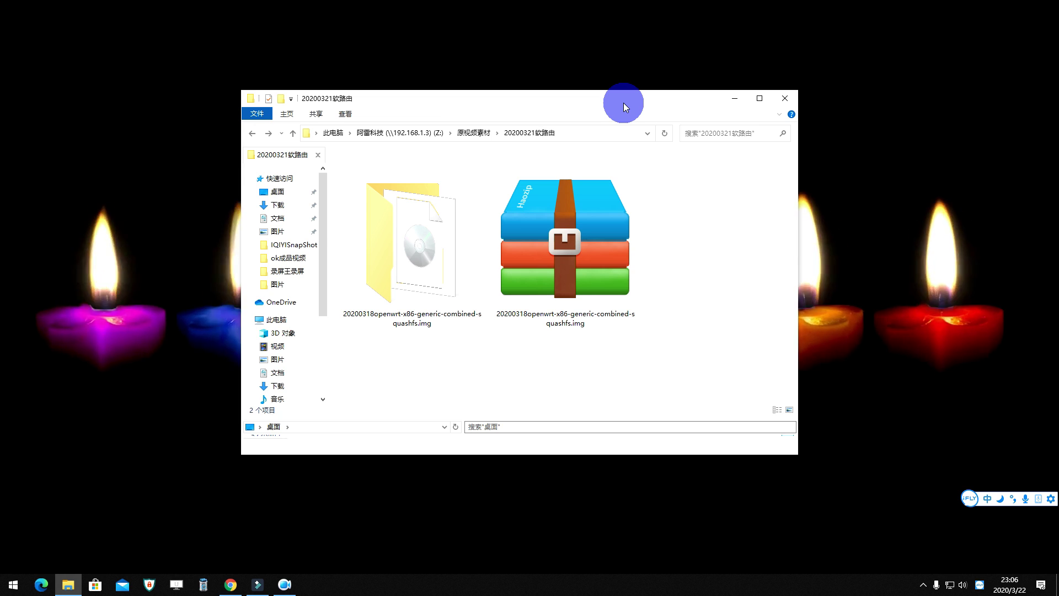
# Launch balenaEtcher and load the image file 20200318openwrt-x86-generic-combined-squashfs as the source.
pyautogui.click(446, 249)
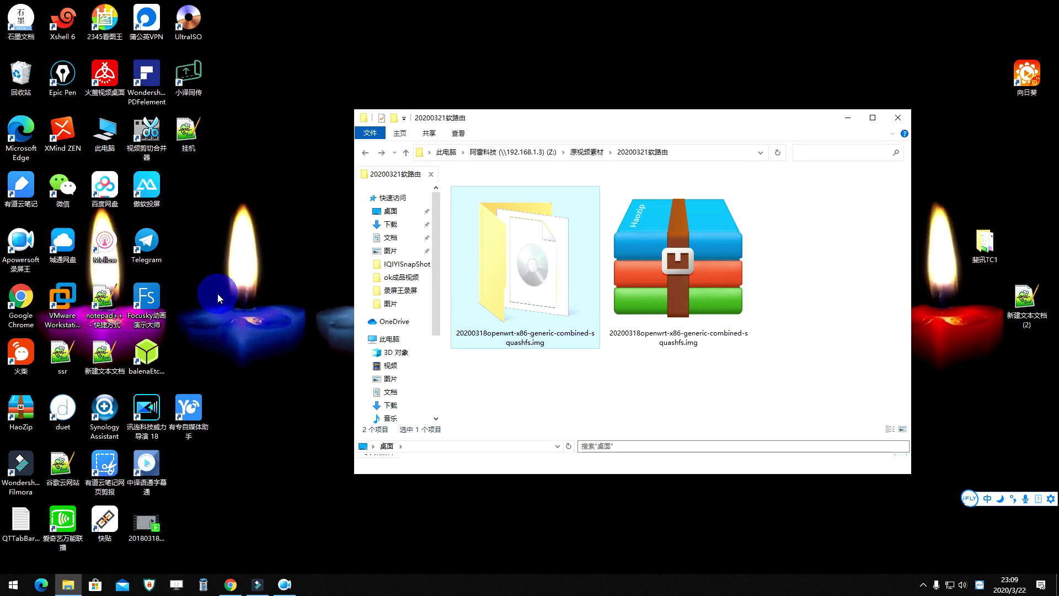
pyautogui.click(148, 352)
pyautogui.doubleClick(148, 356)
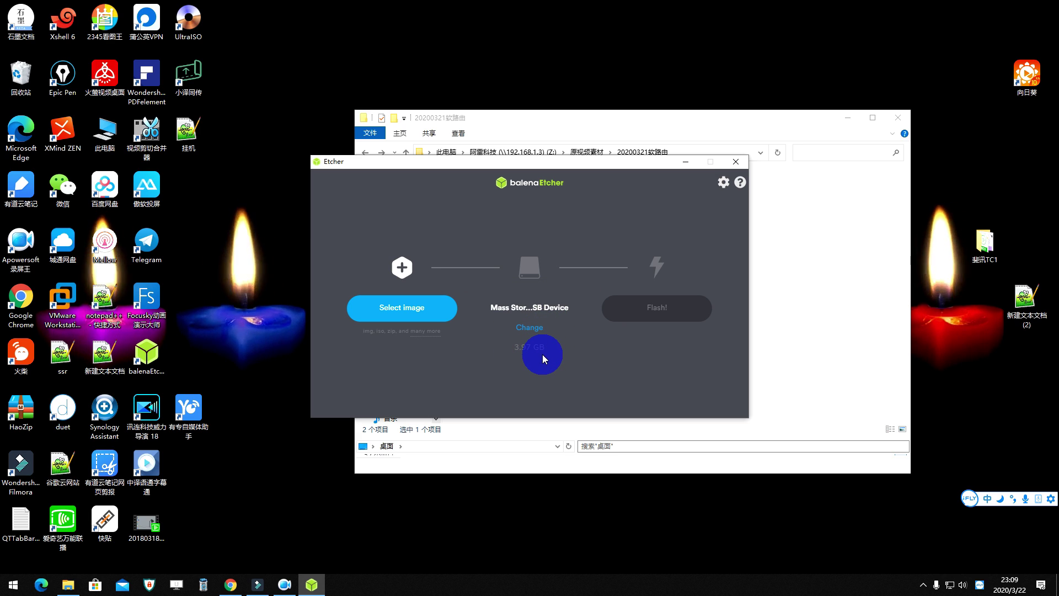
pyautogui.click(410, 315)
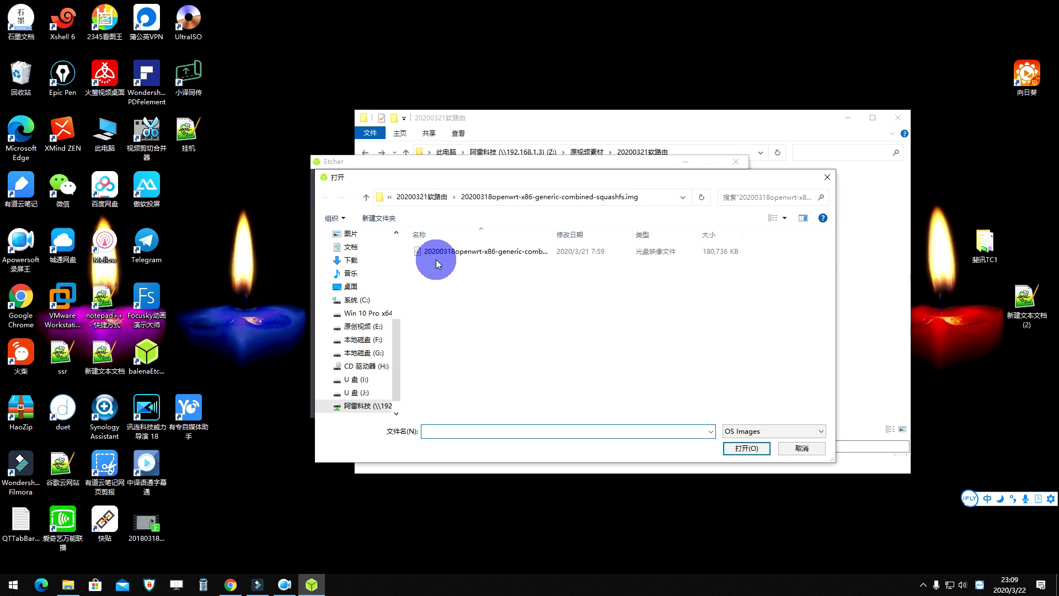
pyautogui.click(450, 253)
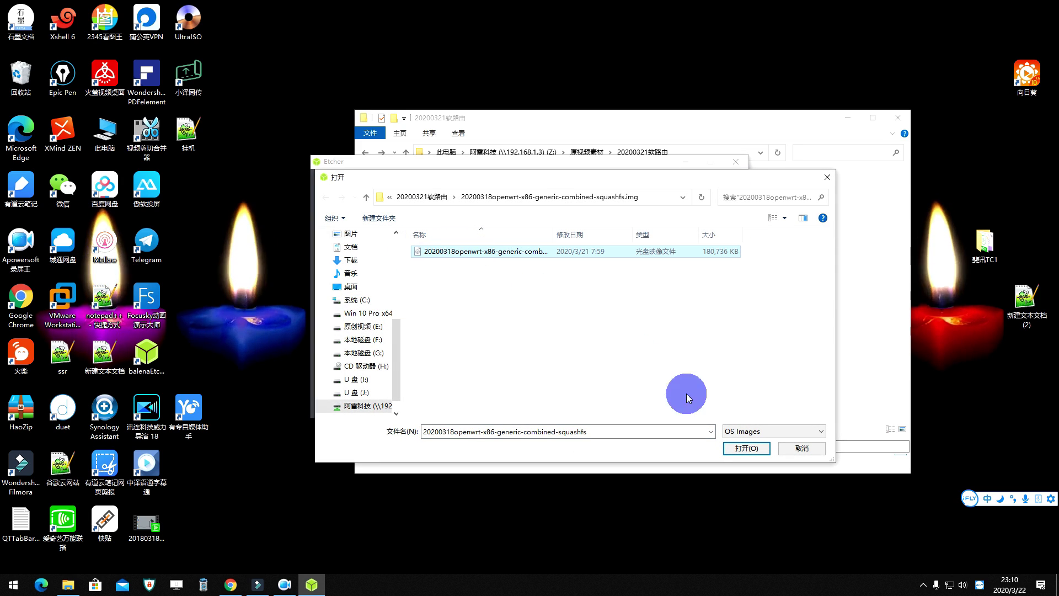
pyautogui.click(747, 453)
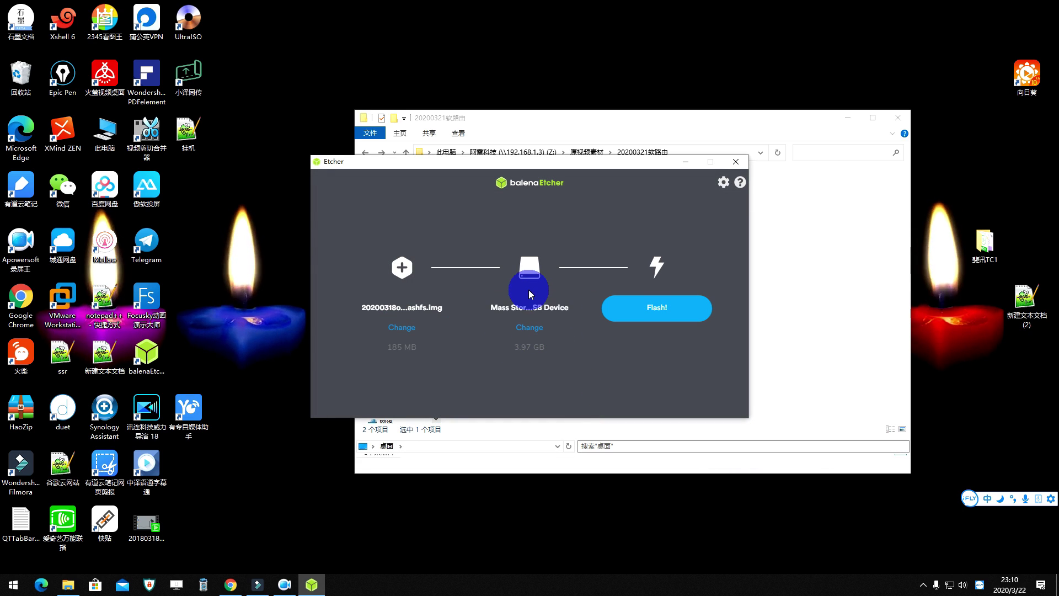
# Flash the loaded OpenWrt image to the selected USB device and close Etcher without formatting the drive.
pyautogui.click(661, 316)
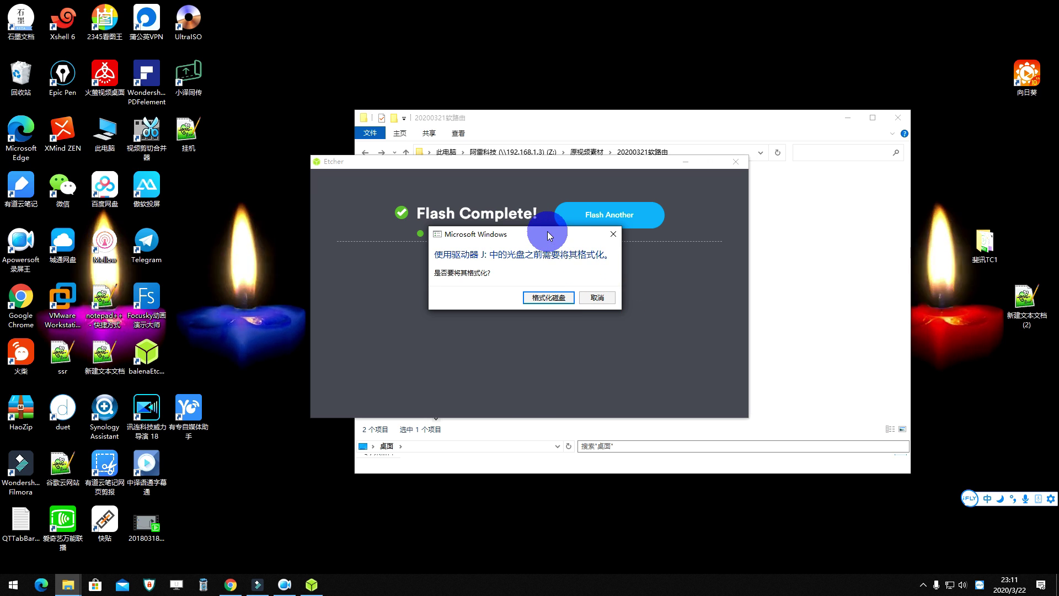
pyautogui.click(574, 239)
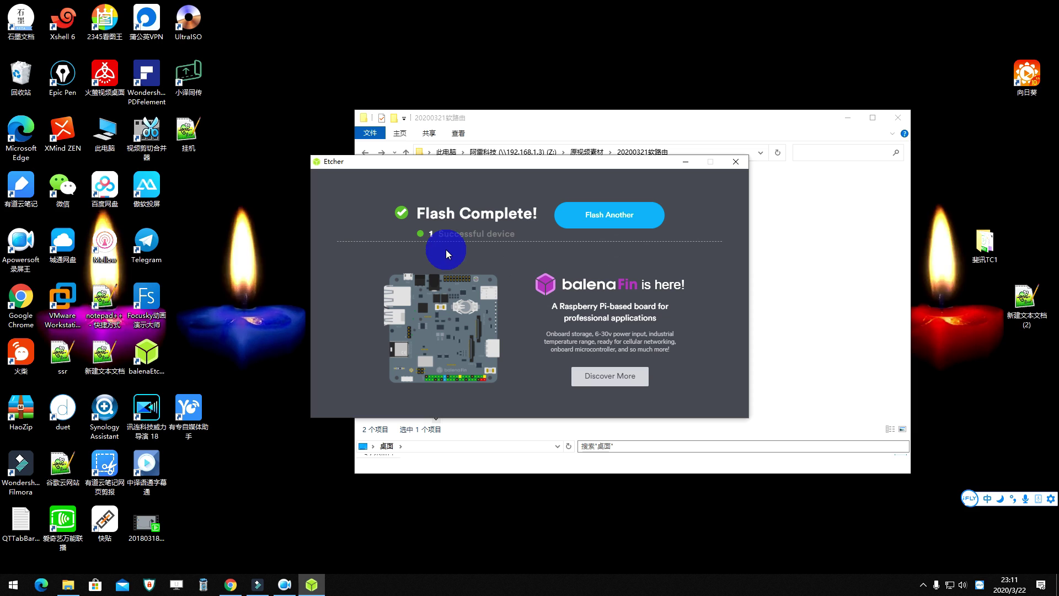
pyautogui.click(737, 161)
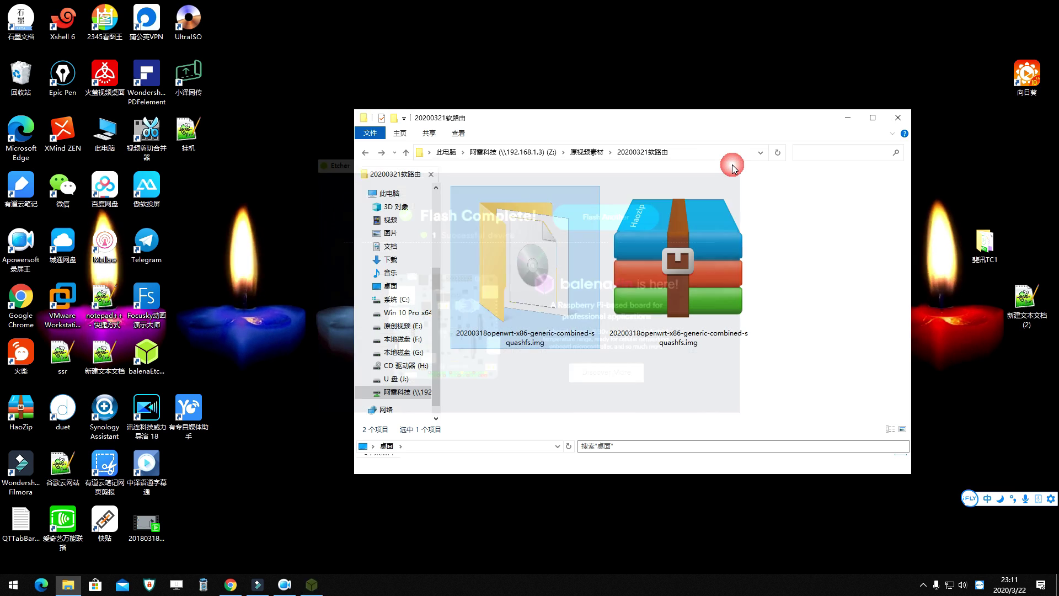
# Minimize the 20200321软路由 folder window and hide the desktop icons.
pyautogui.click(845, 118)
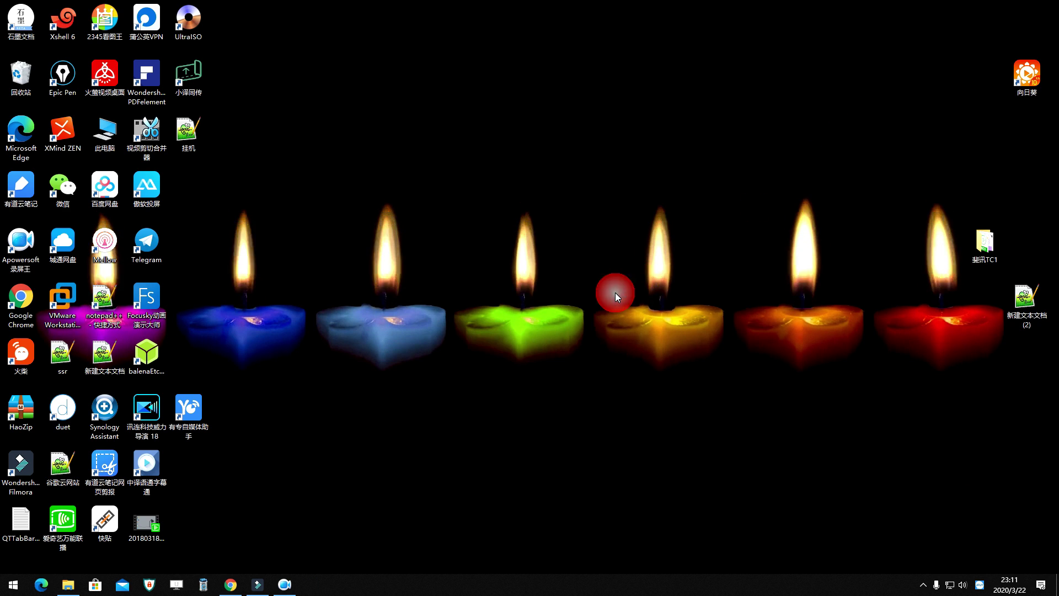
pyautogui.doubleClick(588, 303)
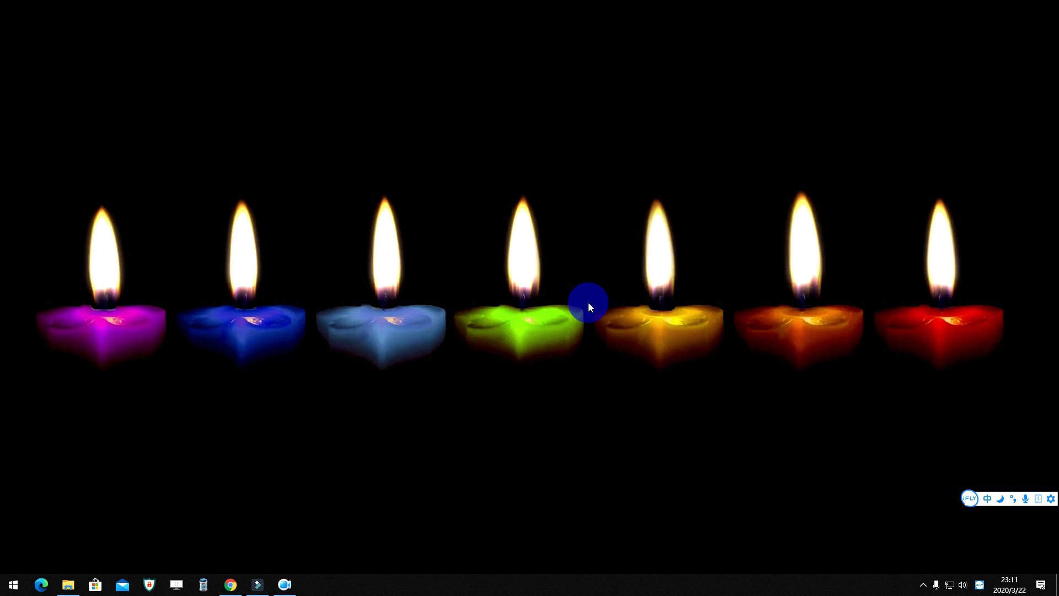
pyautogui.doubleClick(588, 303)
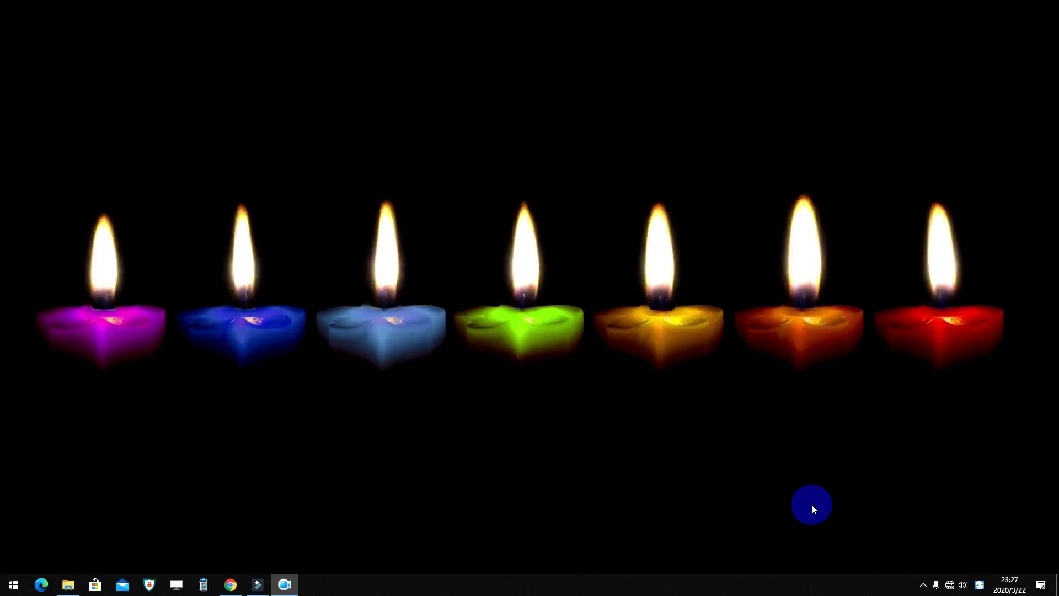
# Open the list of network adapters from the Windows network and Internet settings.
pyautogui.rightClick(949, 585)
pyautogui.click(961, 577)
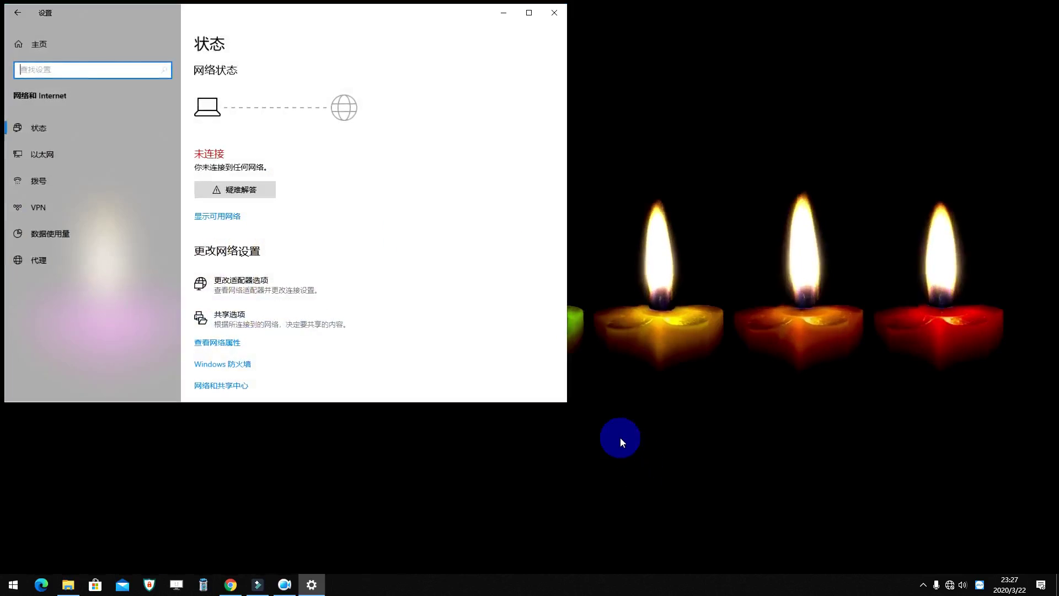
pyautogui.scroll(-3, 383, 267)
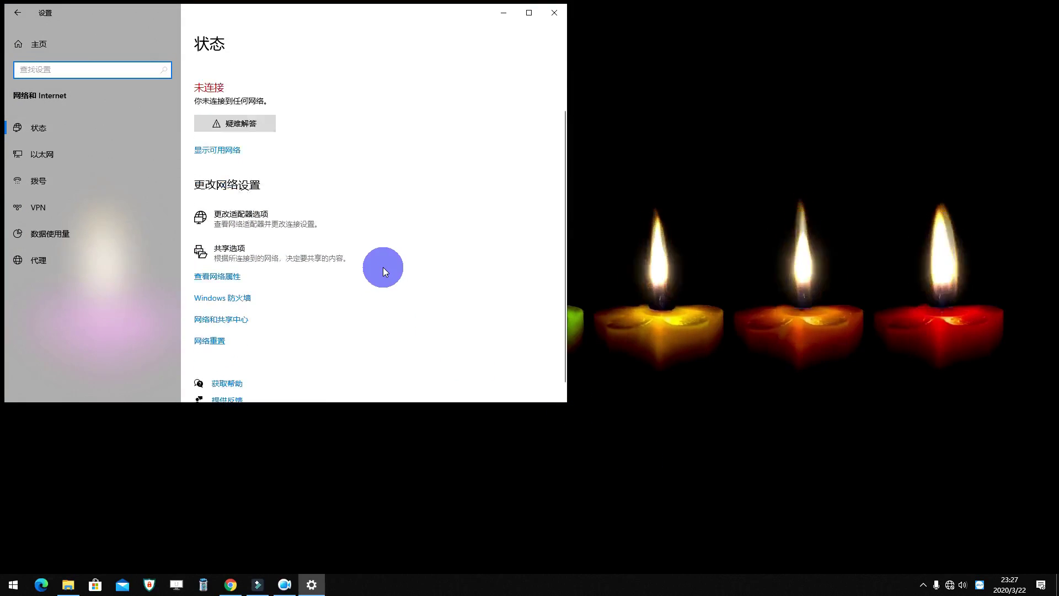
pyautogui.click(283, 220)
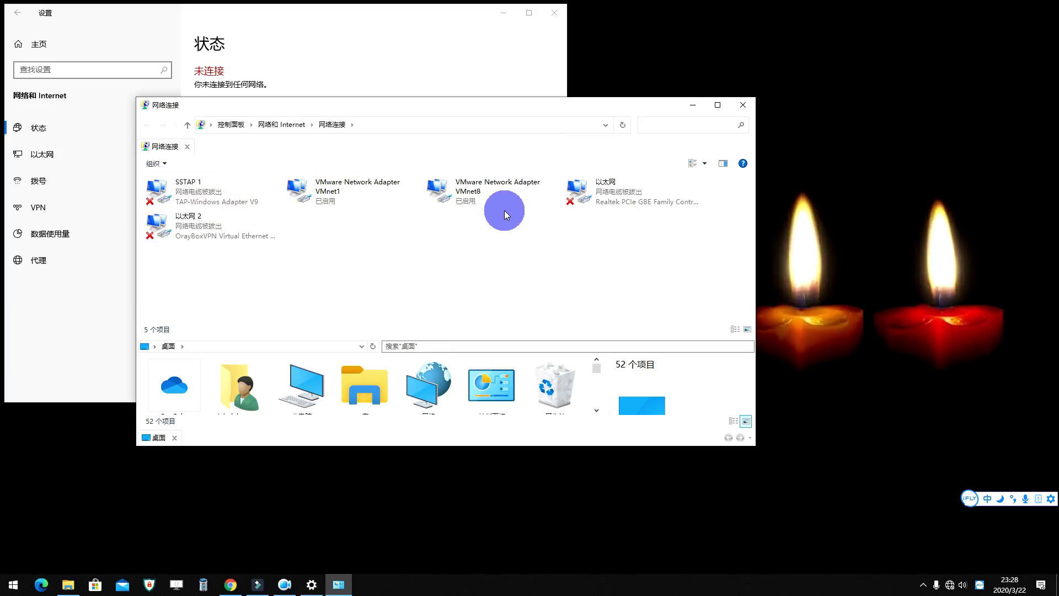
# Open the Internet Protocol Version 4 properties of the 以太网 (Realtek PCIe GBE) adapter.
pyautogui.click(599, 201)
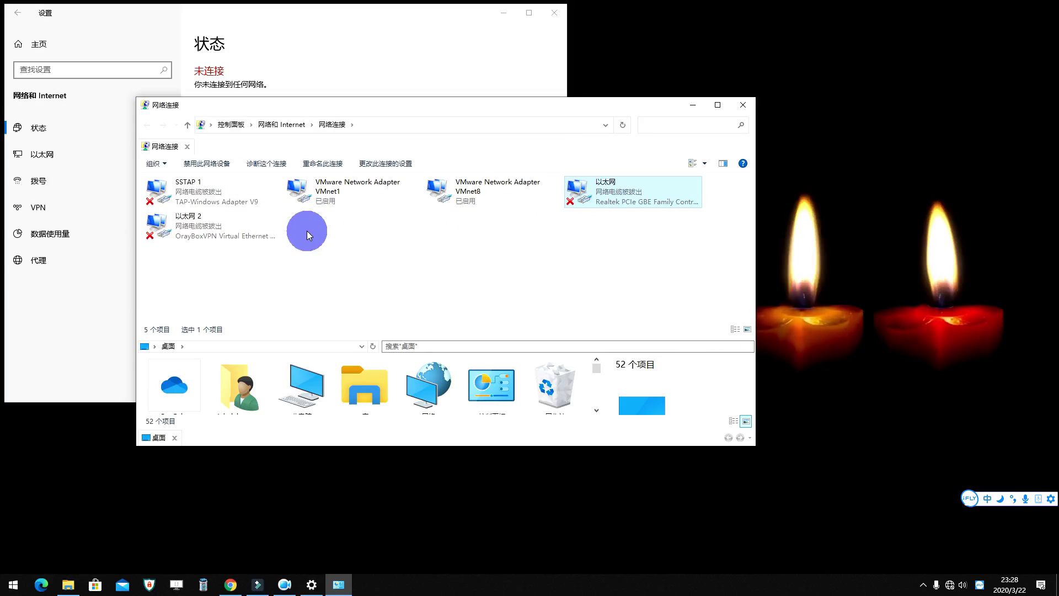
pyautogui.click(226, 240)
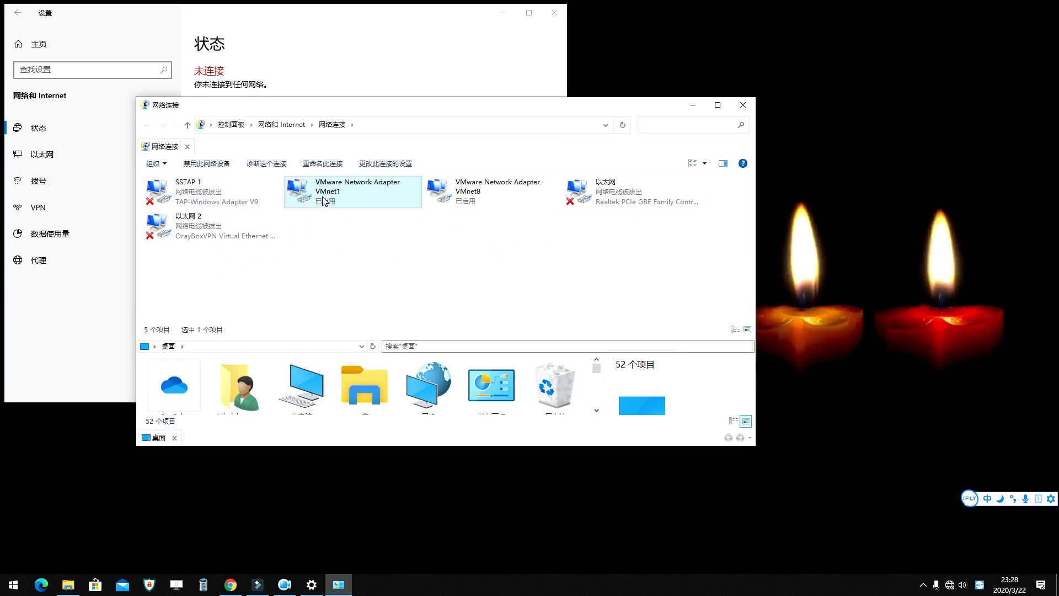
pyautogui.click(473, 202)
pyautogui.click(642, 203)
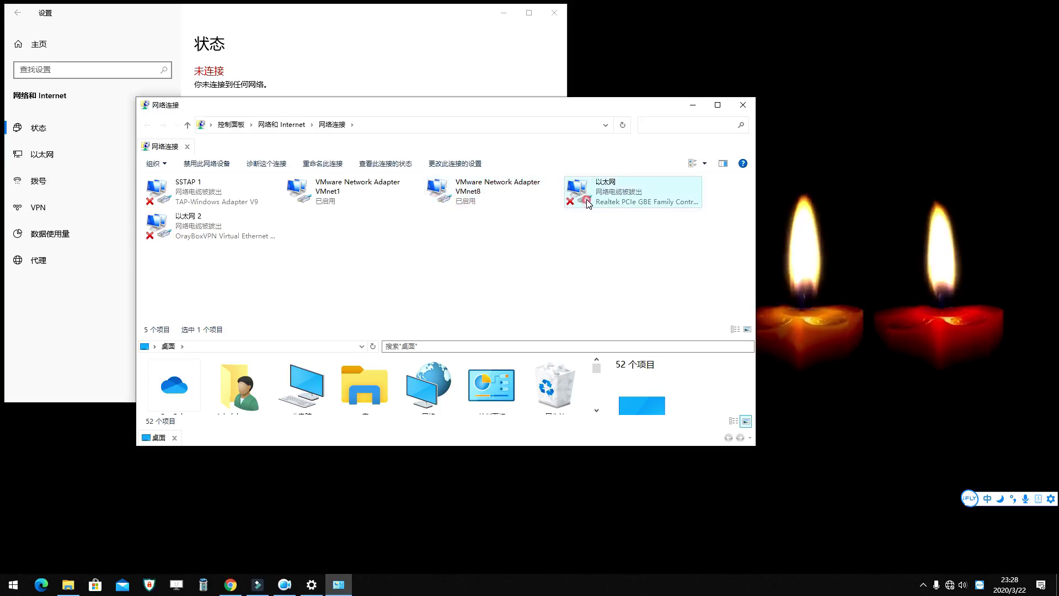
pyautogui.rightClick(624, 193)
pyautogui.click(644, 303)
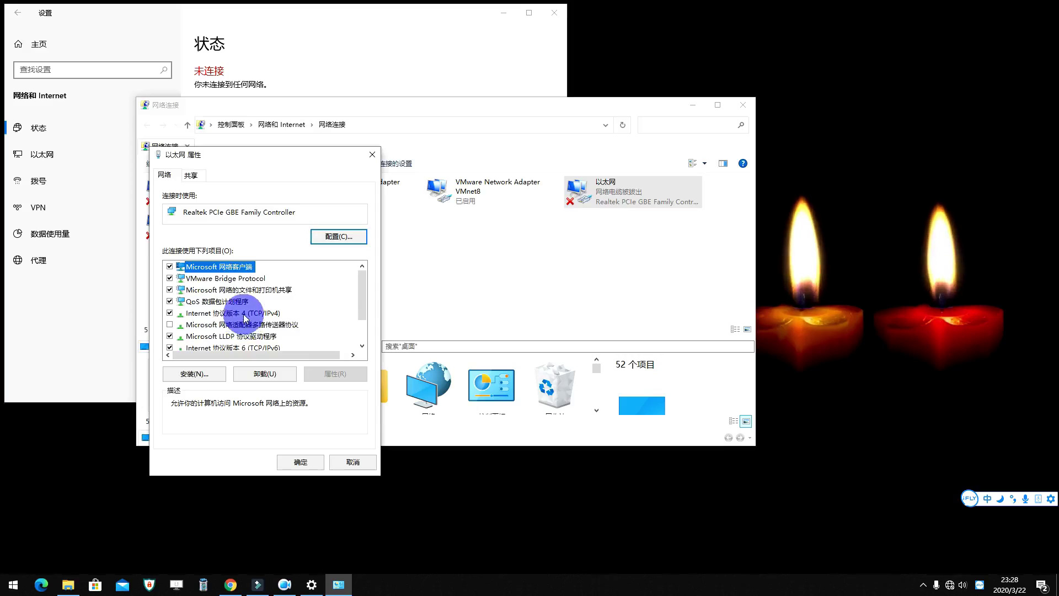
pyautogui.doubleClick(244, 314)
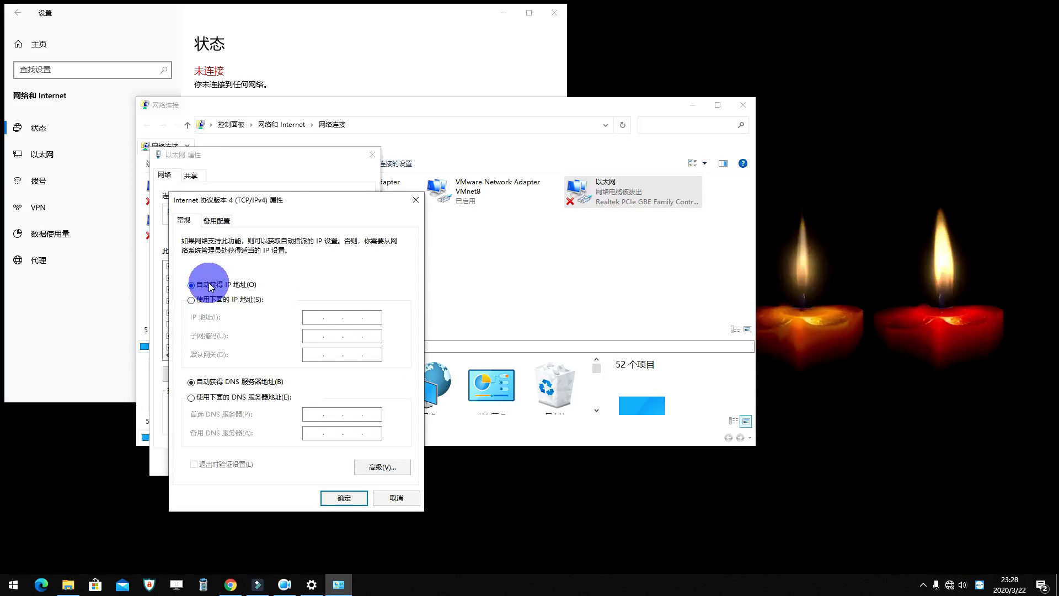
pyautogui.moveTo(300, 204); pyautogui.dragTo(494, 234)
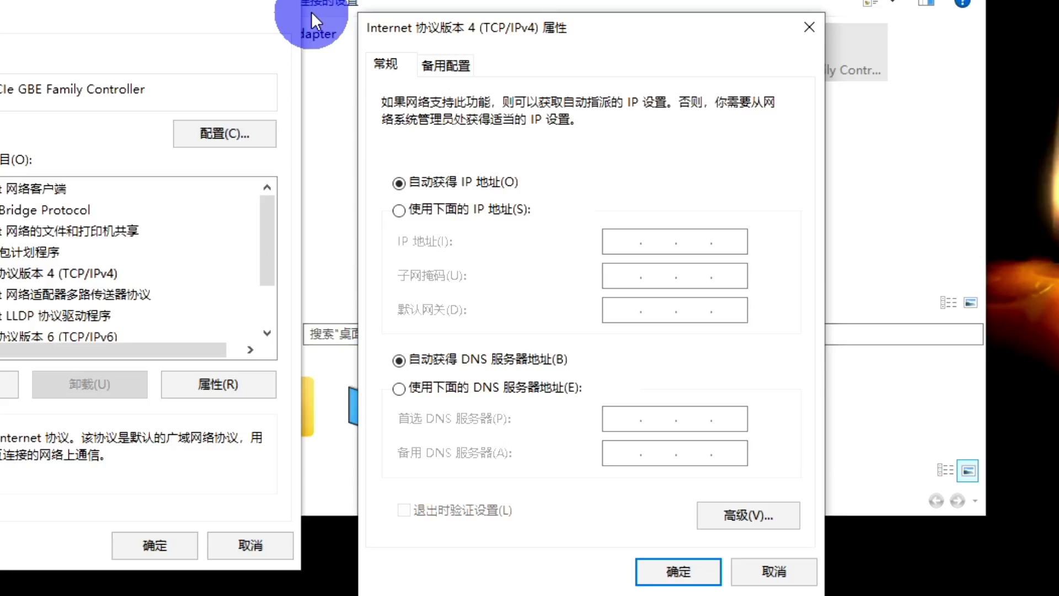
# Assign the adapter the static IP address 192.168.2.3 with subnet mask 255.255.255.0 and apply the settings.
pyautogui.click(399, 210)
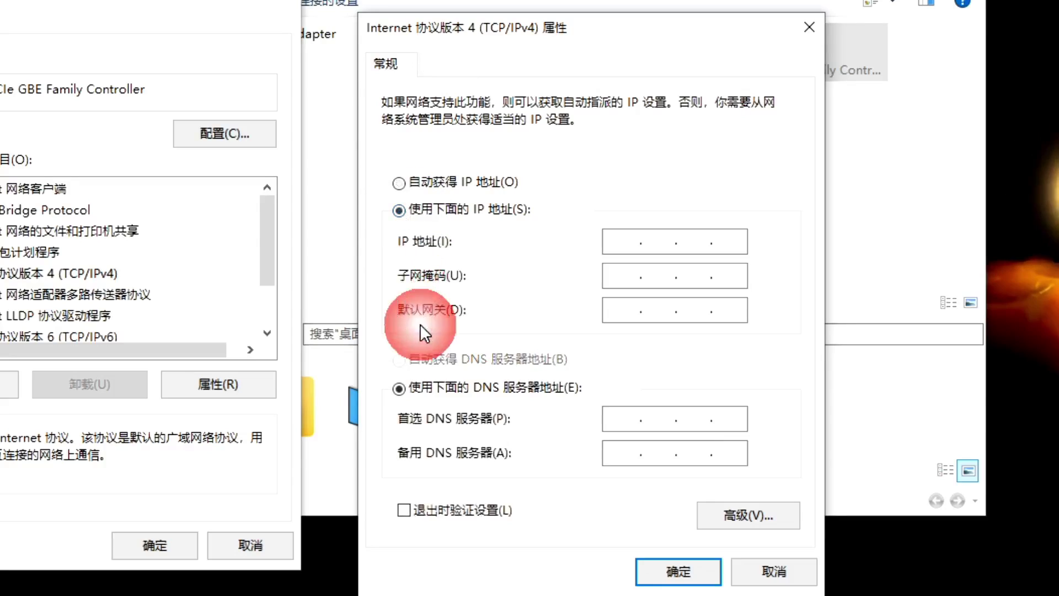
pyautogui.click(623, 243)
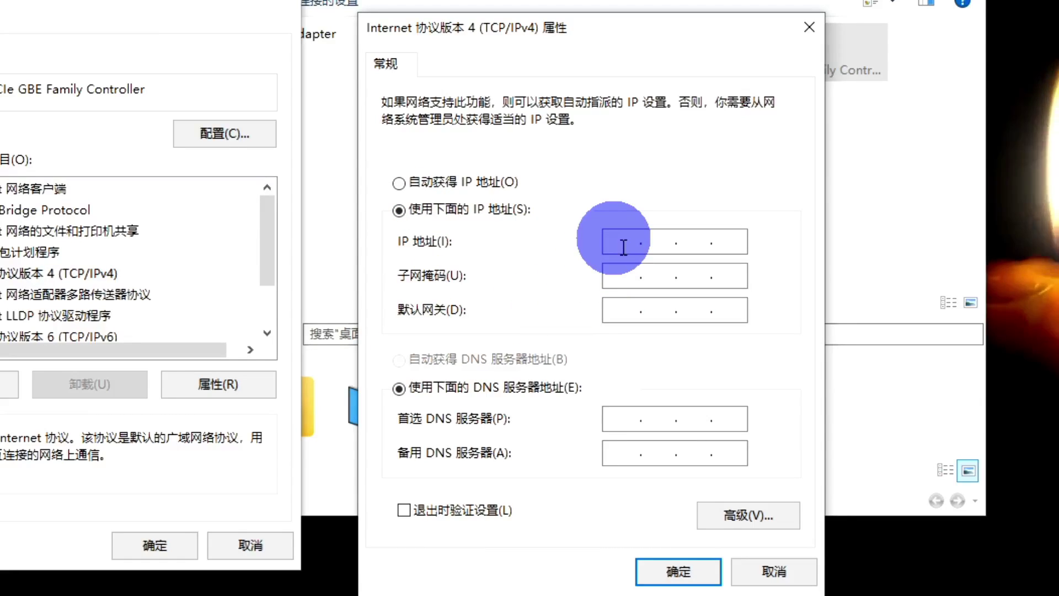
pyautogui.write('192.168.')
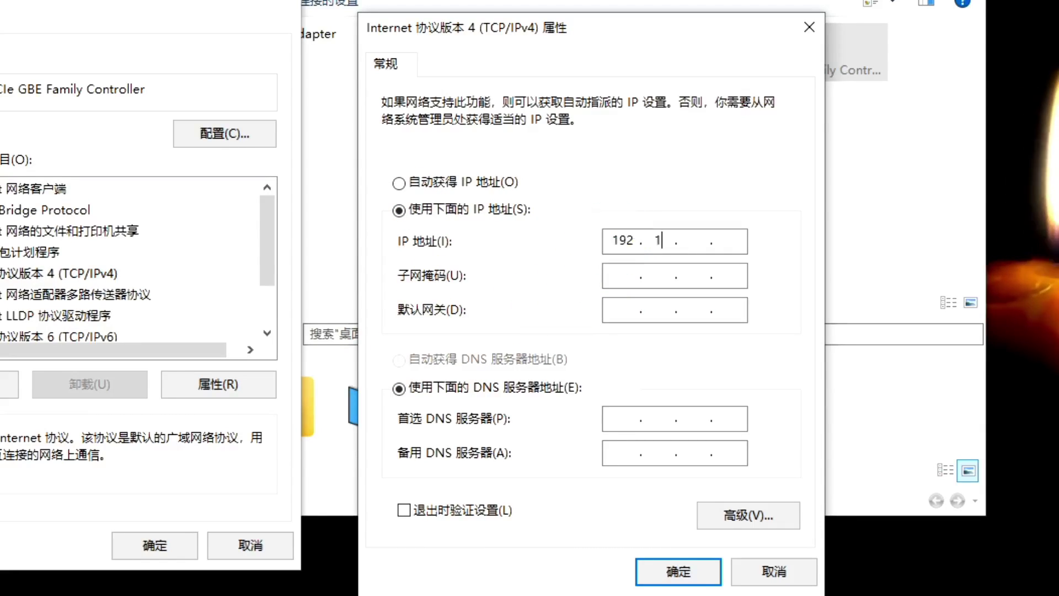
pyautogui.write('2.')
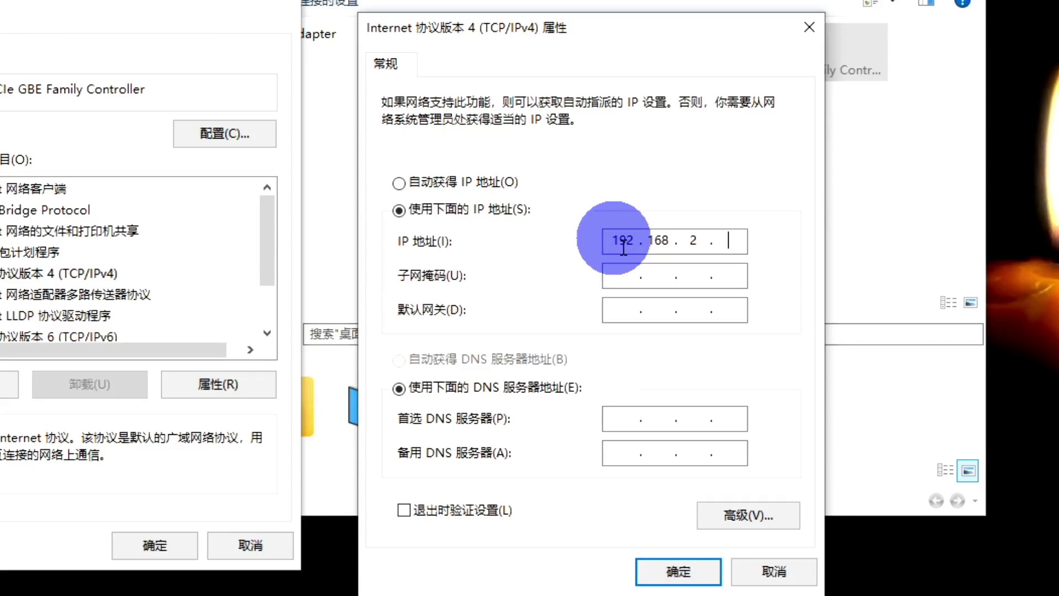
pyautogui.write('3')
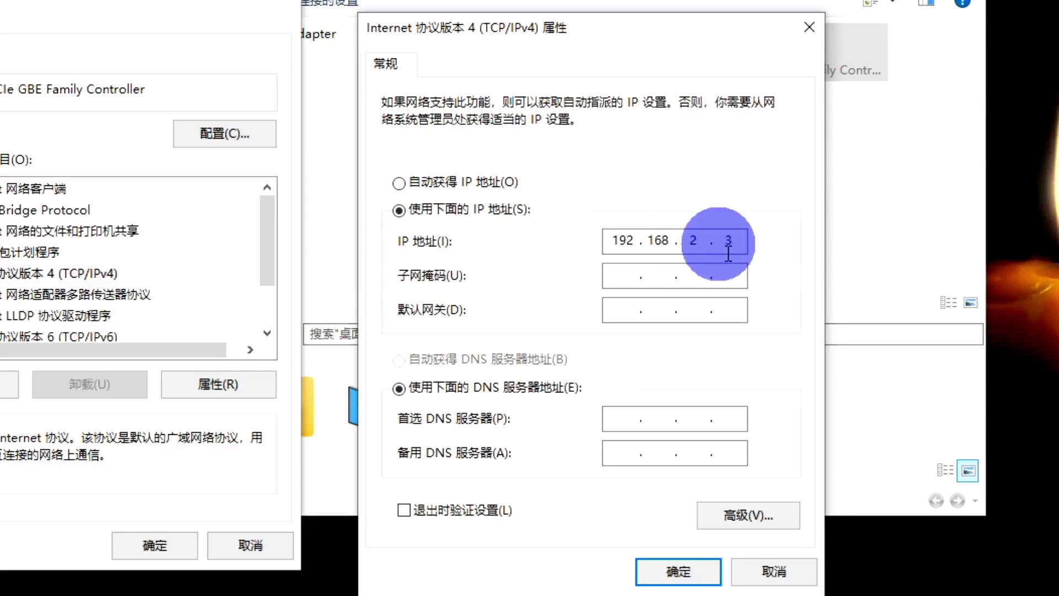
pyautogui.click(635, 276)
pyautogui.click(726, 276)
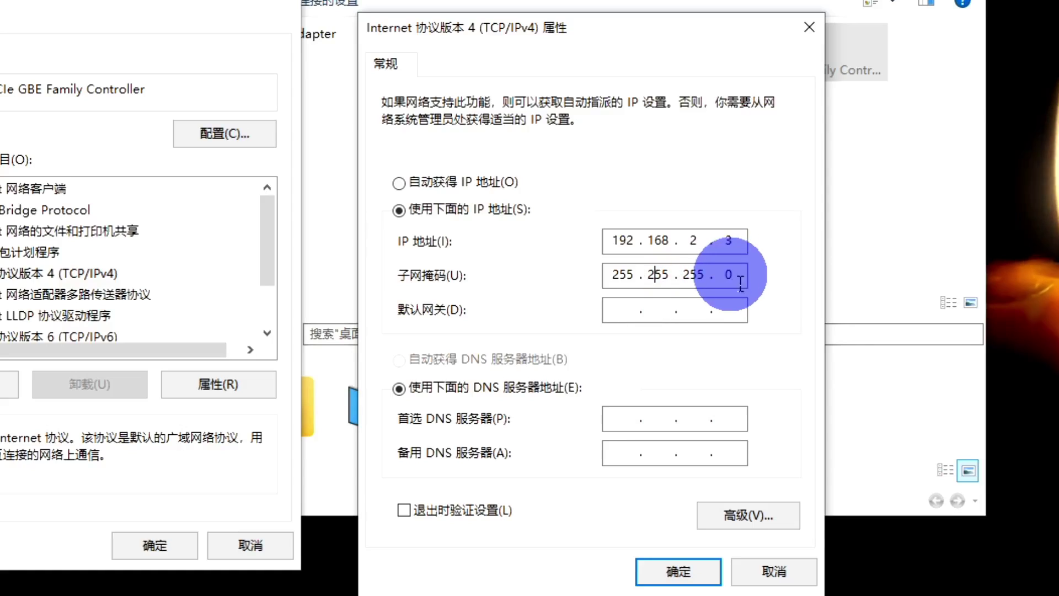
pyautogui.click(677, 572)
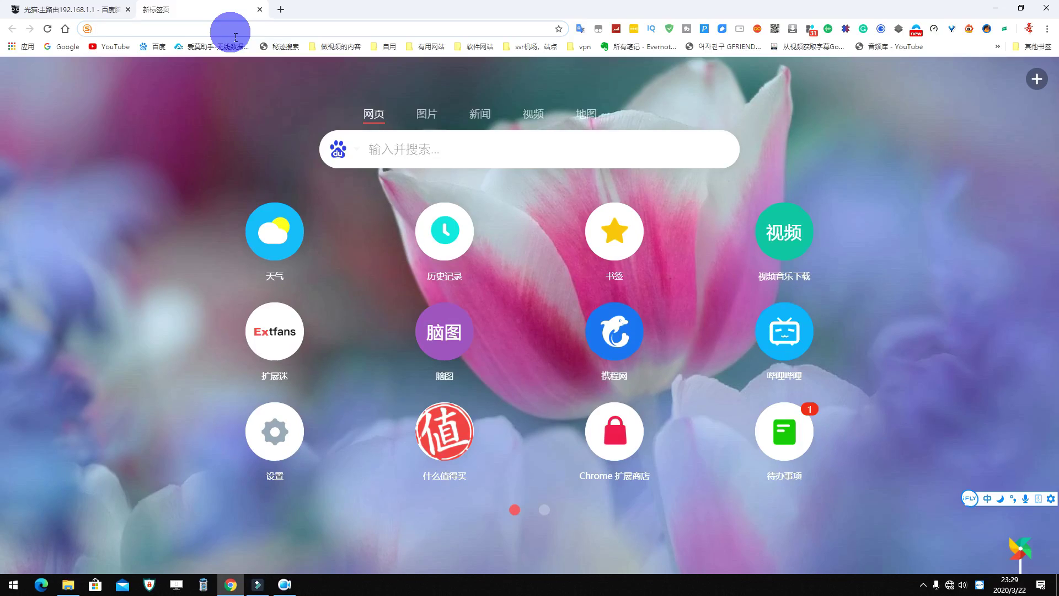
# In Chrome, open the router page at 192.168.2.1 and log in to OpenWrt as root.
pyautogui.write('192.1')
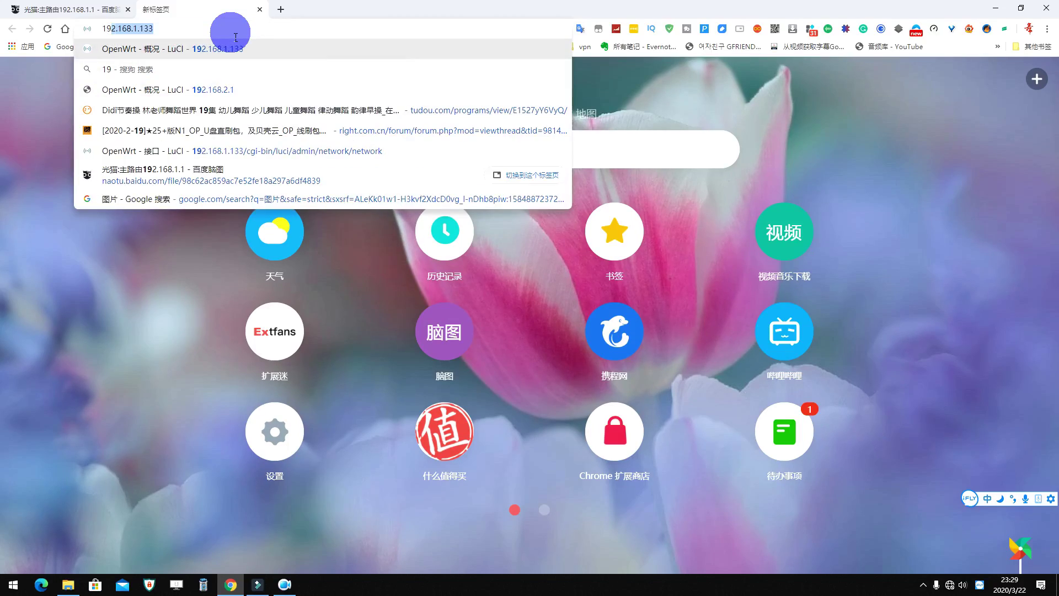
pyautogui.write('68.2.1')
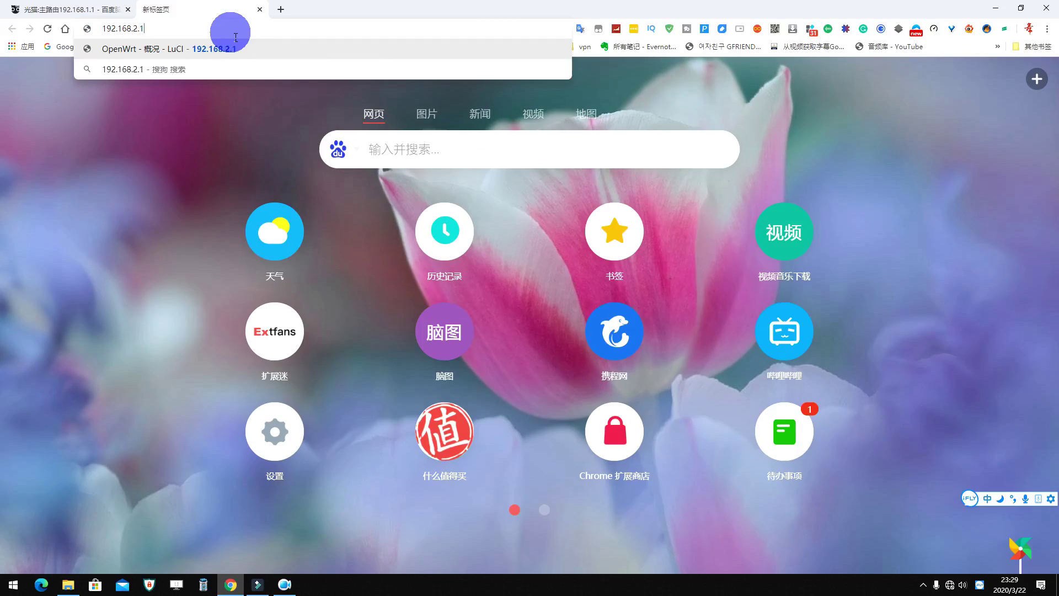
pyautogui.press('Return')
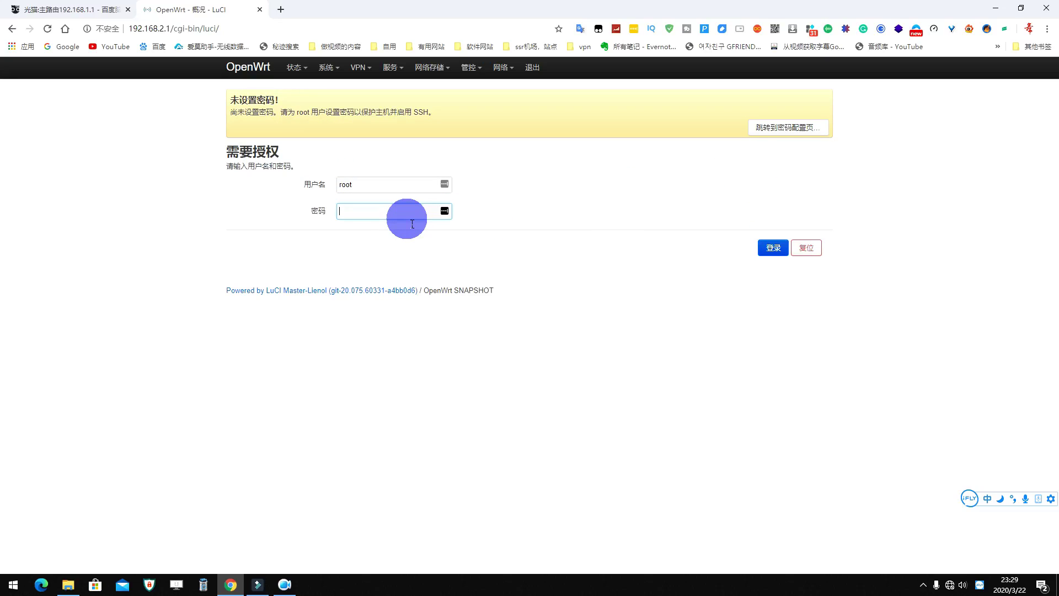
pyautogui.press('Return')
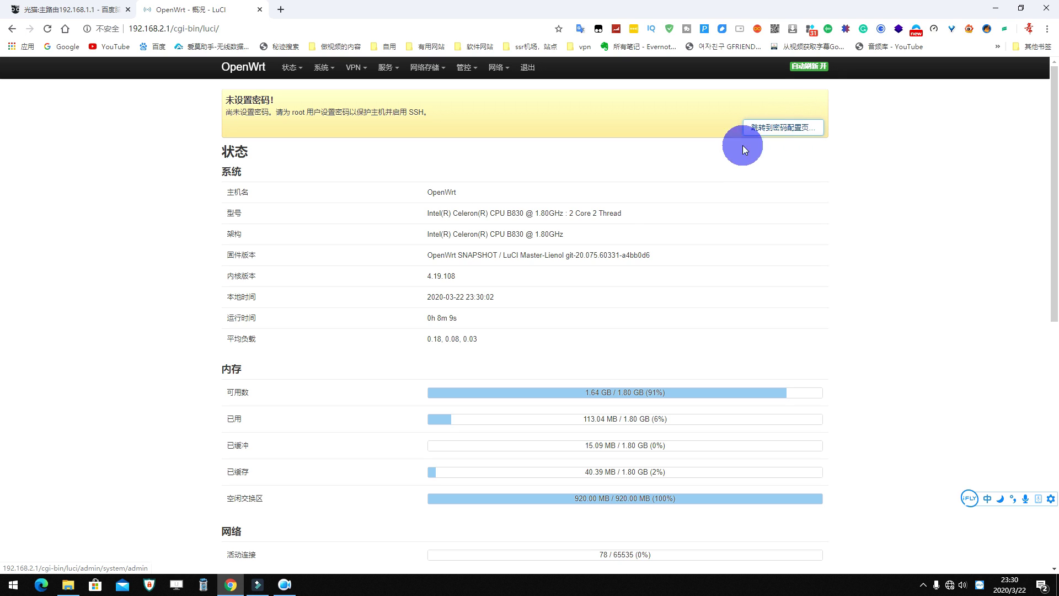
# Open the LAN interface's settings from the network interfaces page and set its IPv4 gateway to 192.168.1.1.
pyautogui.click(498, 68)
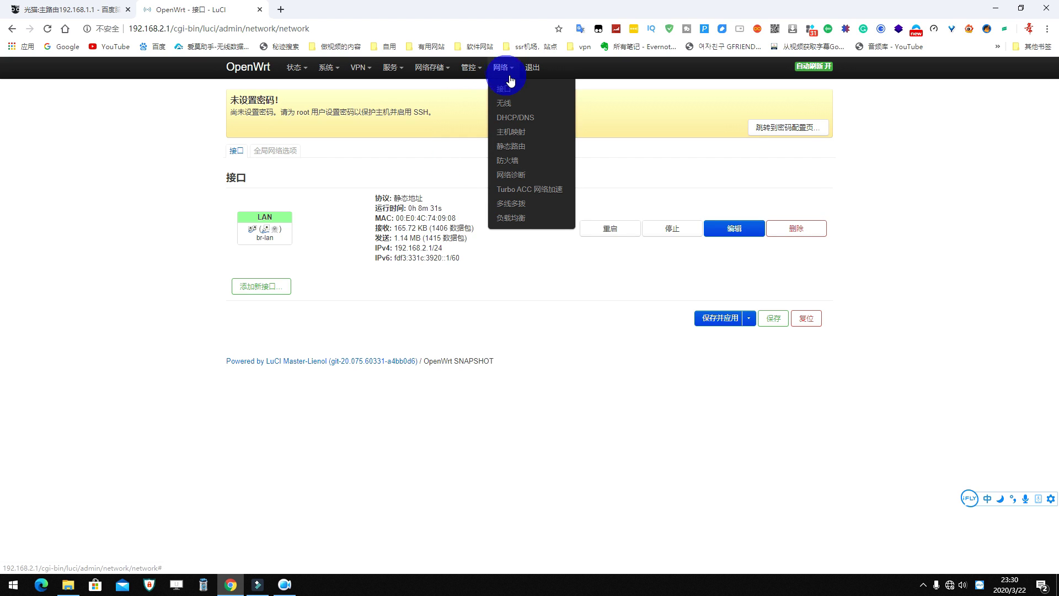
pyautogui.click(504, 89)
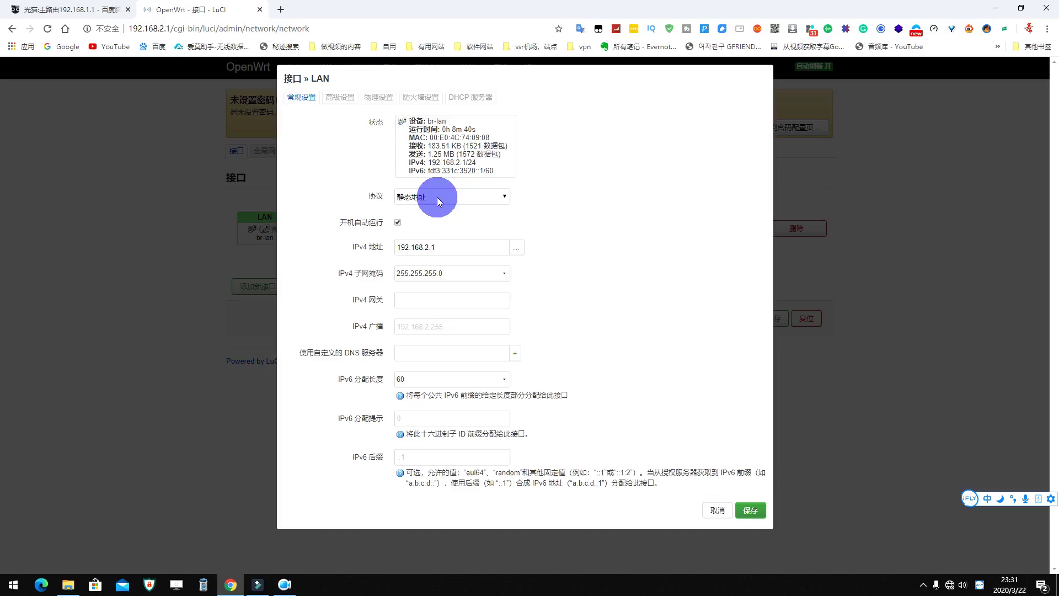
pyautogui.click(456, 251)
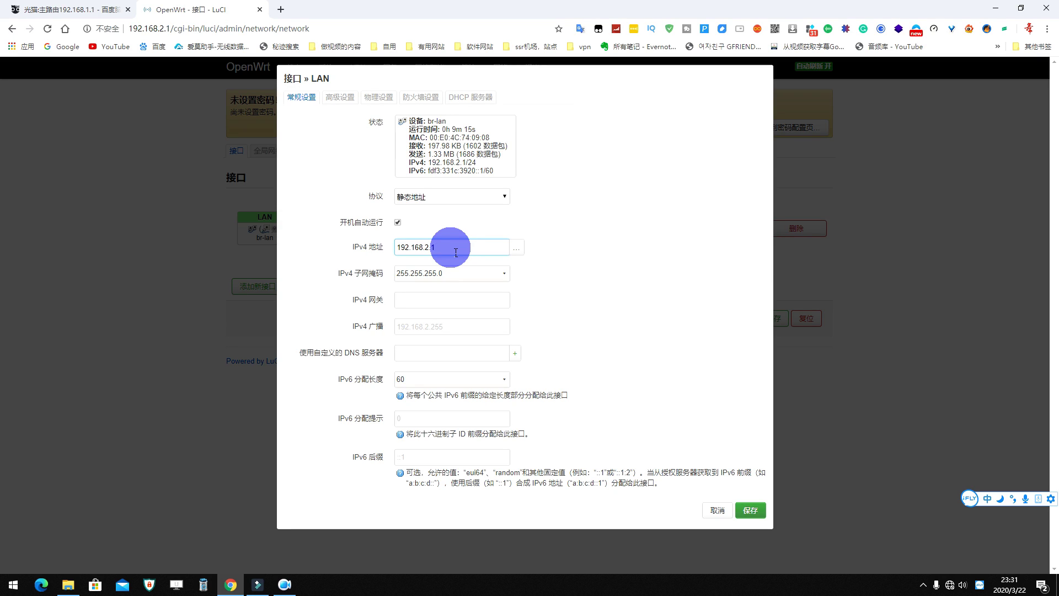
pyautogui.click(451, 305)
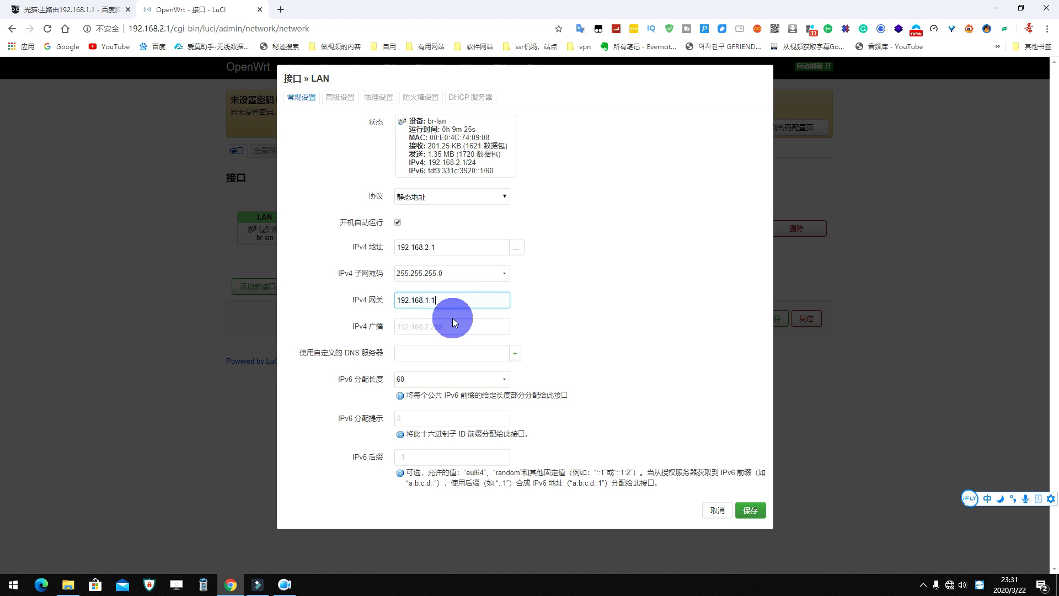
# Add the gateway address 192.168.1.1 as the LAN interface's custom DNS server.
pyautogui.click(446, 353)
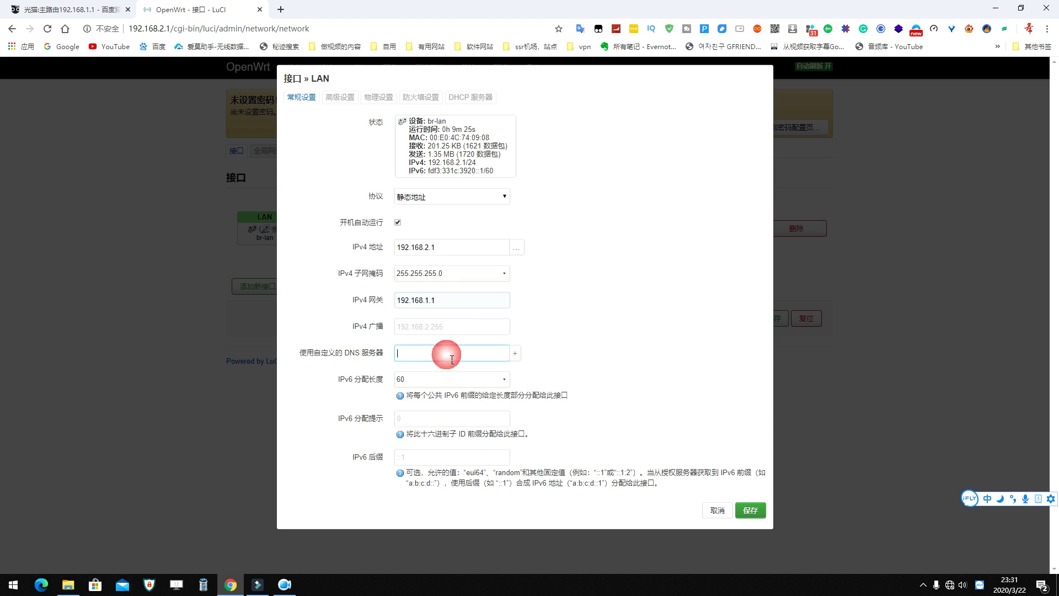
pyautogui.moveTo(446, 305); pyautogui.dragTo(380, 300)
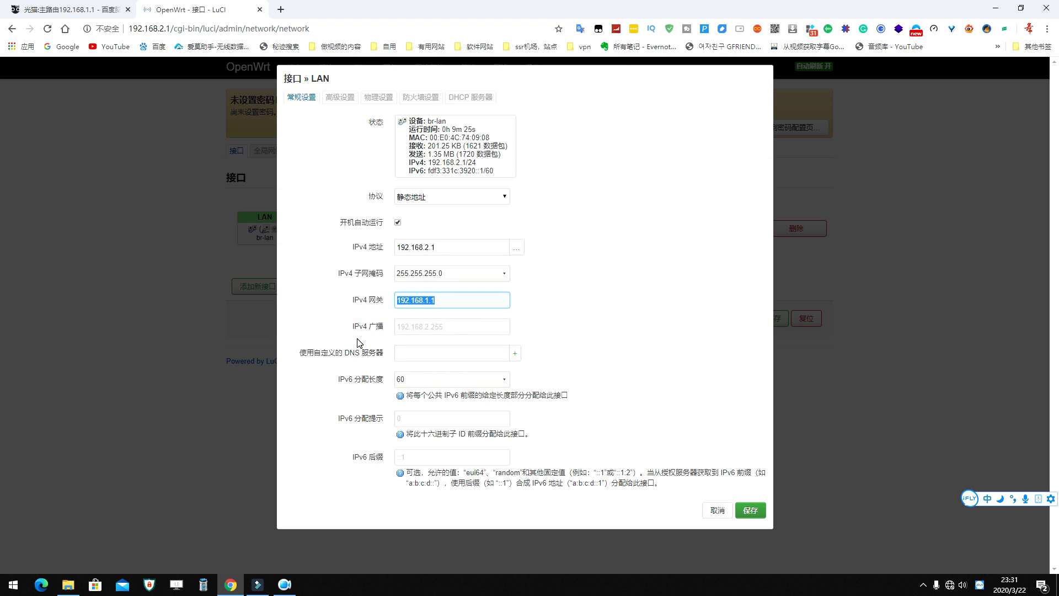
pyautogui.hotkey('ctrl', 'c')
pyautogui.click(425, 354)
pyautogui.hotkey('ctrl', 'v')
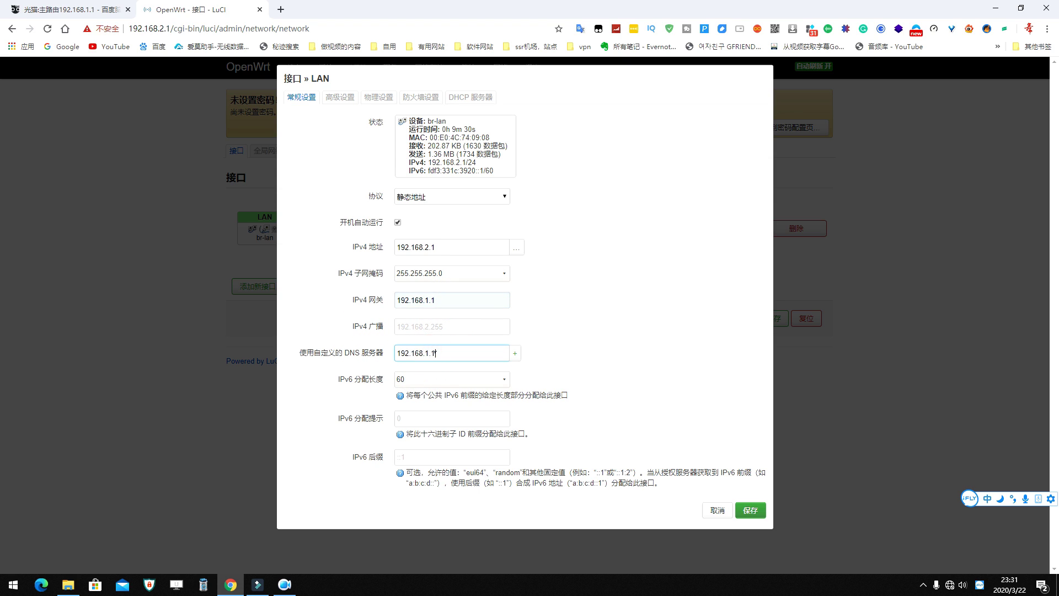
pyautogui.click(519, 356)
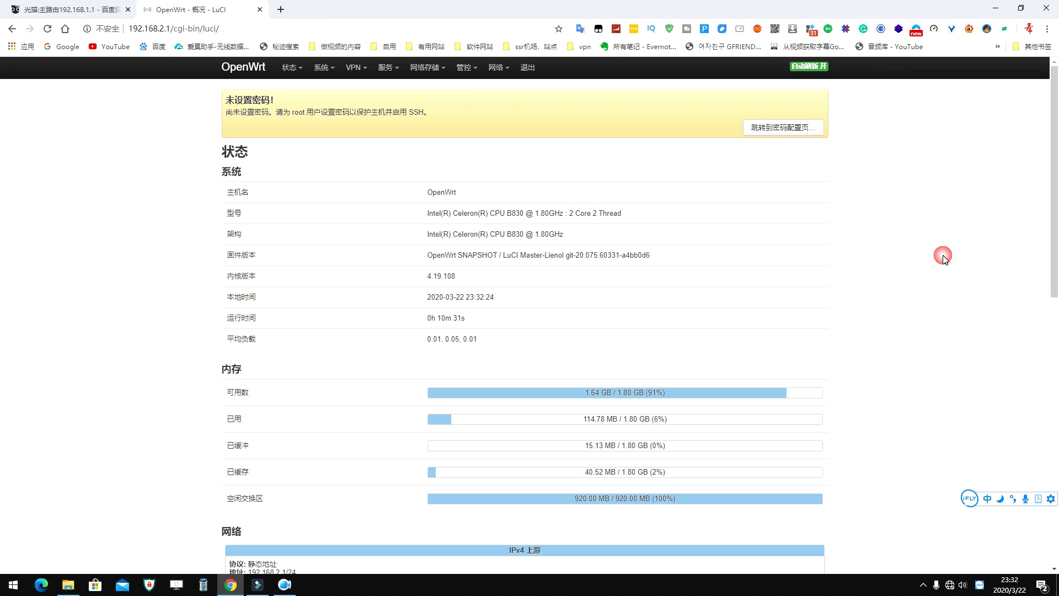
# Reopen the LAN interface's settings and review its IPv4 address, gateway and custom DNS server.
pyautogui.click(501, 70)
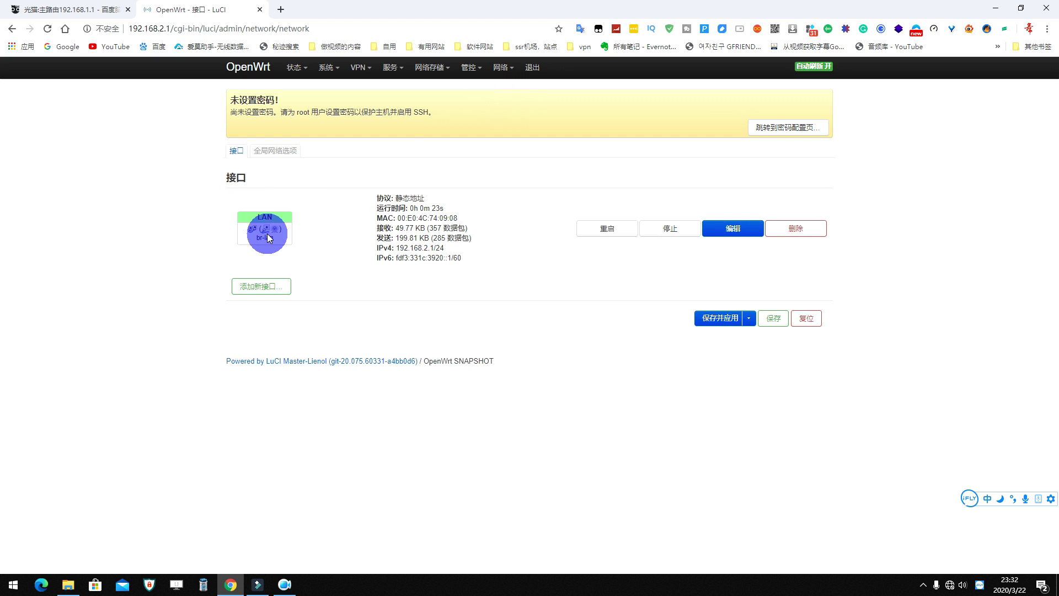
pyautogui.moveTo(267, 233)
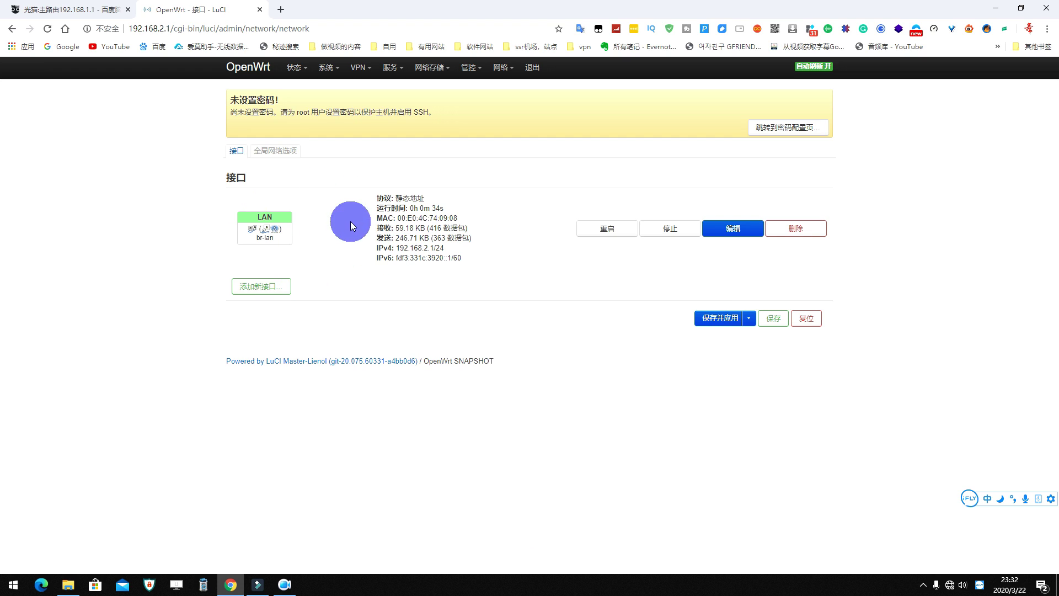
pyautogui.click(735, 230)
pyautogui.click(434, 248)
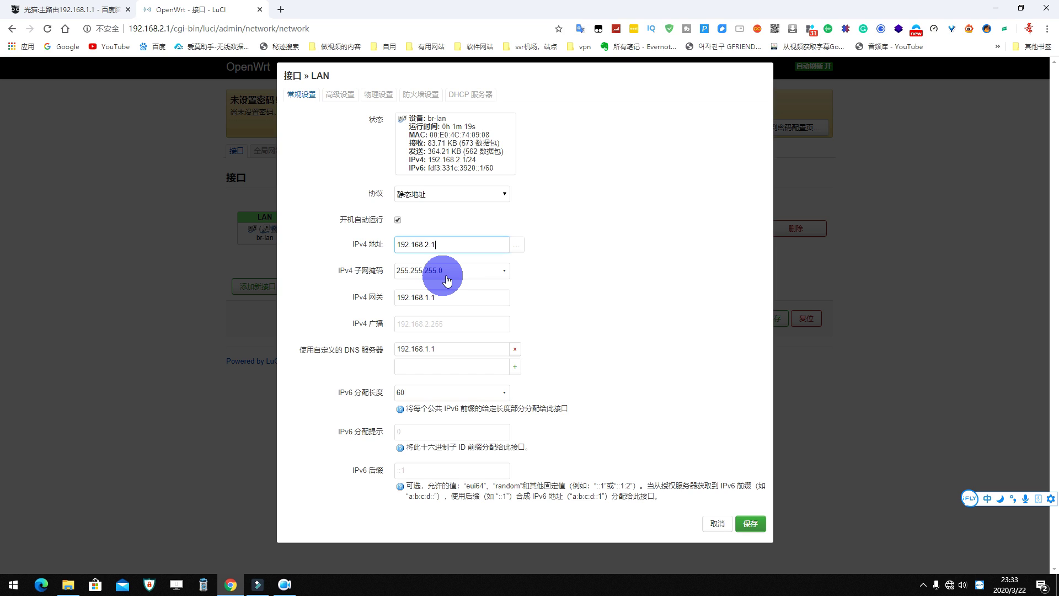
pyautogui.moveTo(428, 252)
pyautogui.mouseDown()
pyautogui.moveTo(414, 251)
pyautogui.moveTo(434, 250)
pyautogui.mouseUp()
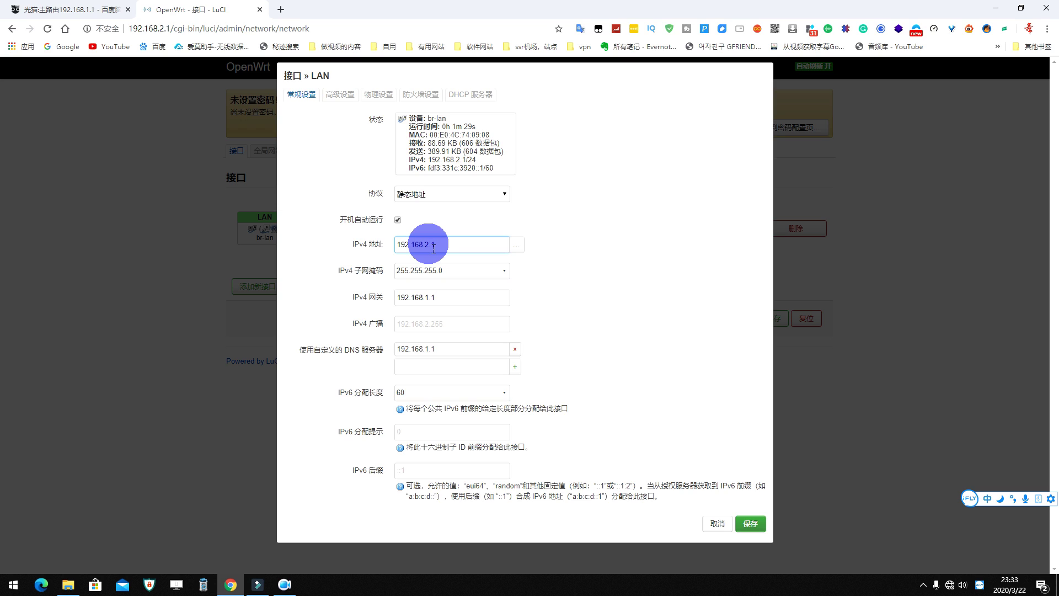
pyautogui.moveTo(429, 251); pyautogui.dragTo(425, 251)
pyautogui.click(434, 251)
pyautogui.click(441, 298)
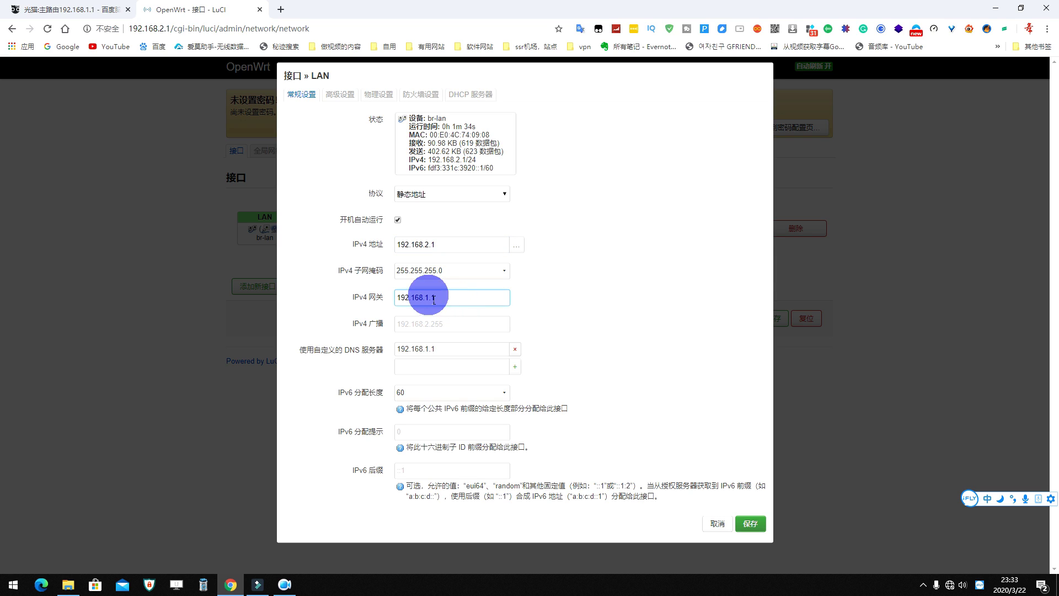
pyautogui.moveTo(447, 349); pyautogui.dragTo(433, 355)
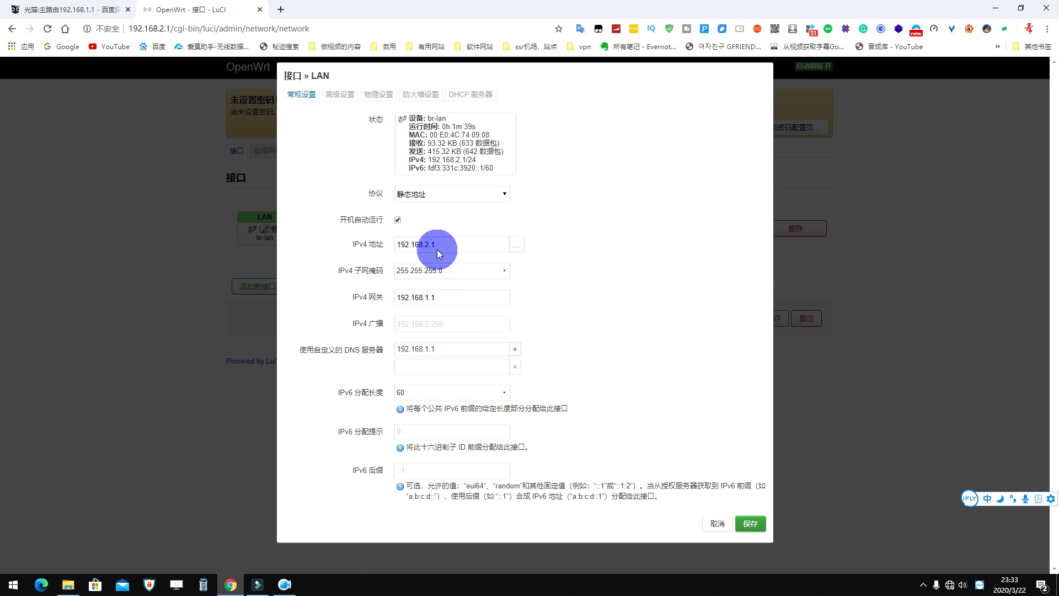
pyautogui.click(432, 217)
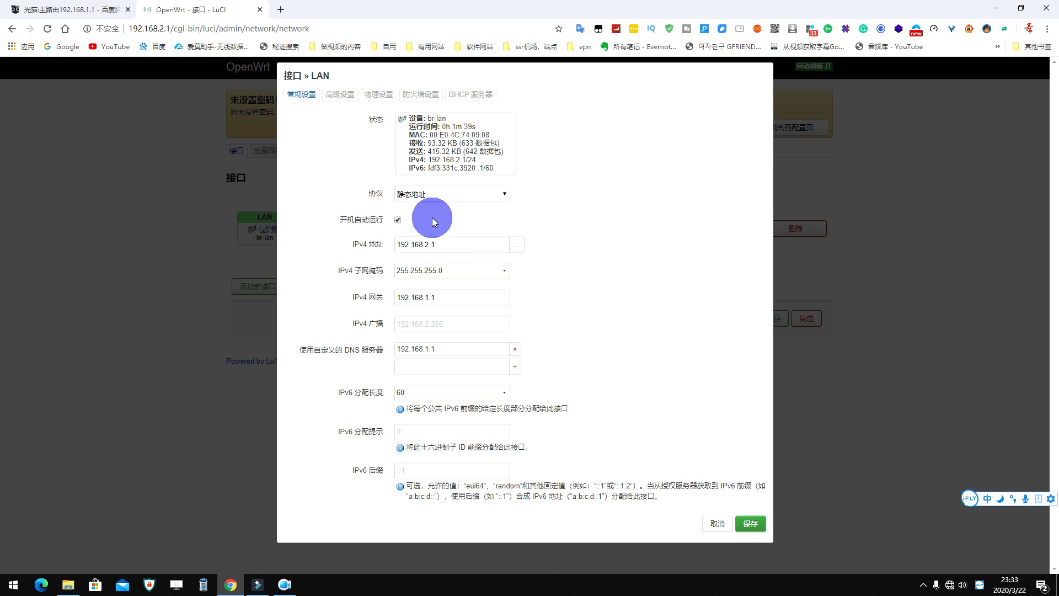
# Examine which ports are bridged in the LAN interface's physical settings.
pyautogui.click(339, 94)
pyautogui.click(378, 134)
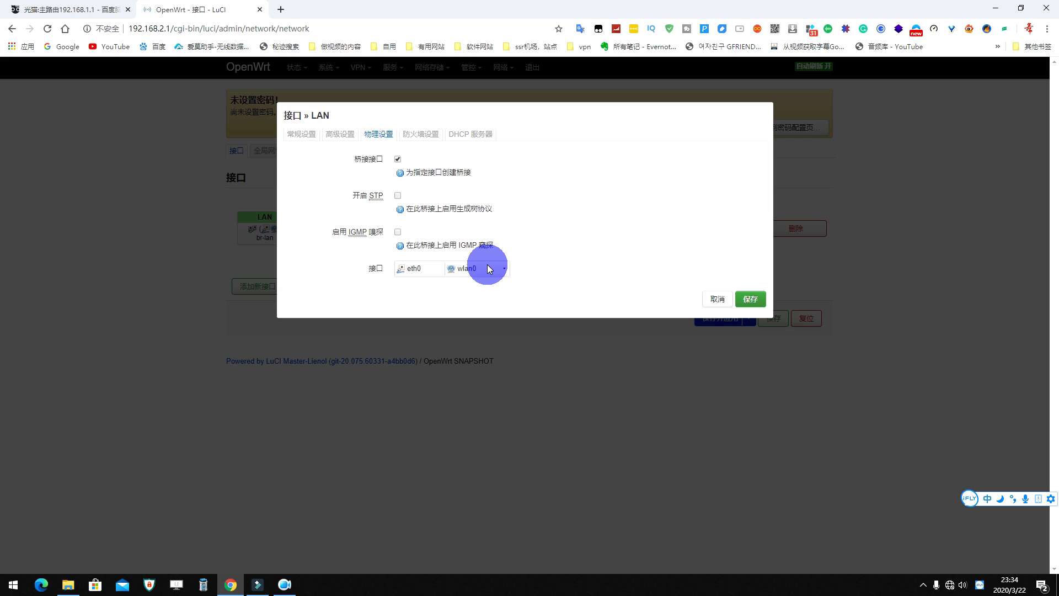
pyautogui.click(466, 271)
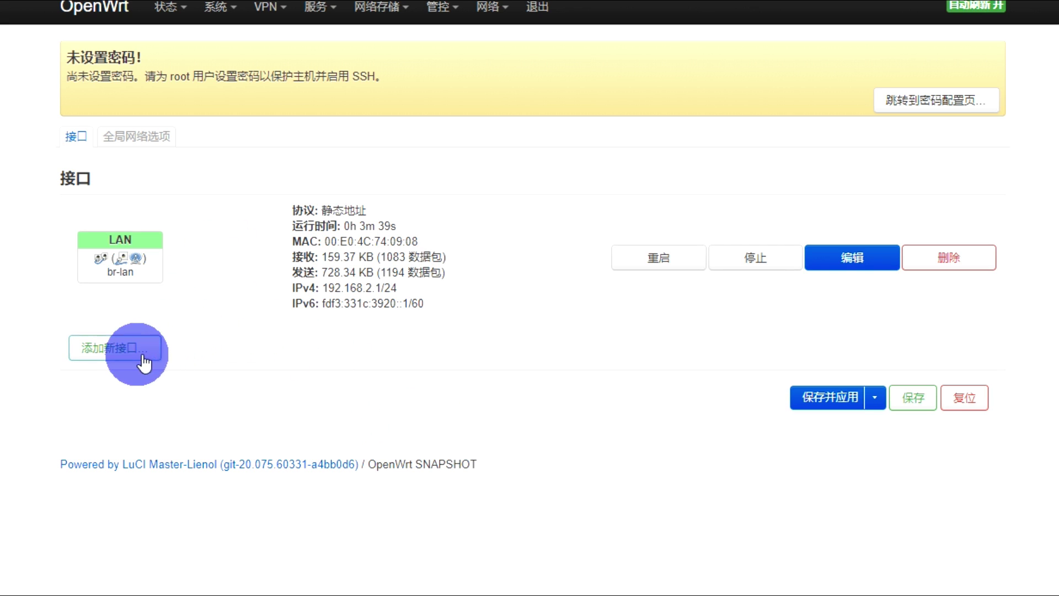
# Start adding a new interface named wan with PPPoE as its protocol.
pyautogui.click(102, 347)
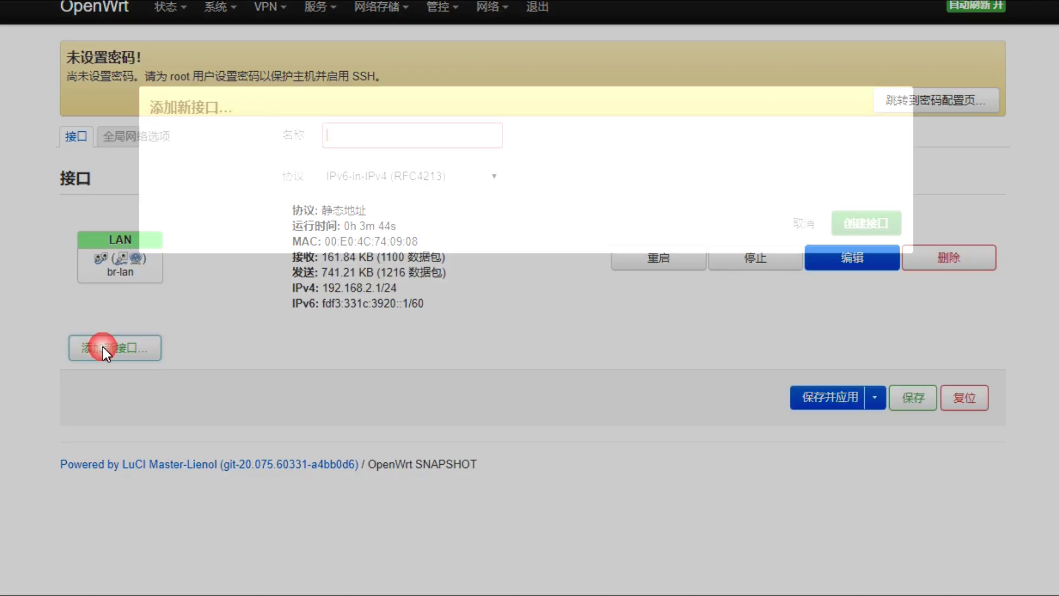
pyautogui.click(425, 131)
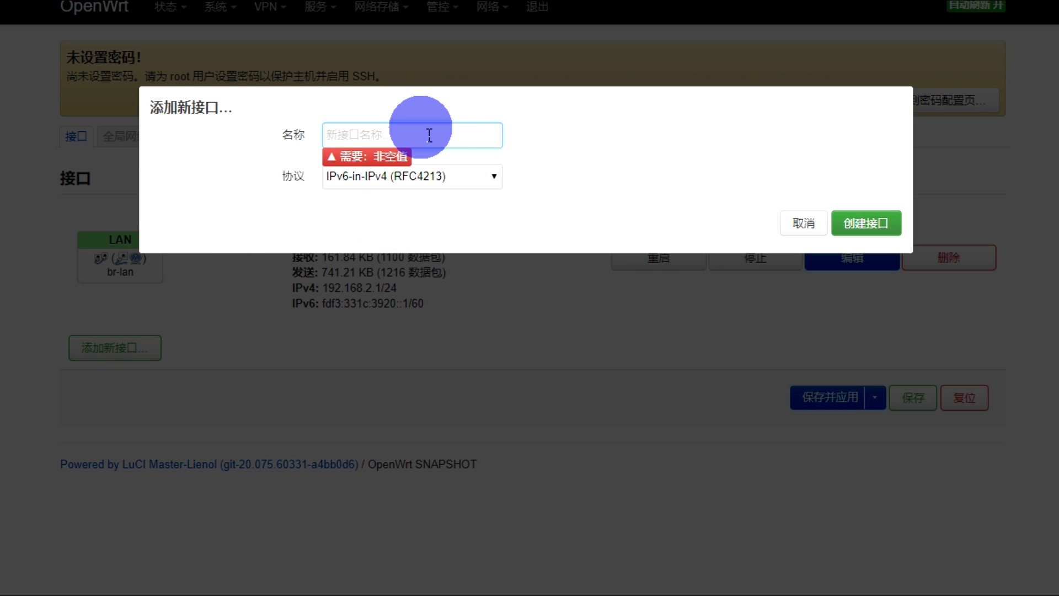
pyautogui.write('wan')
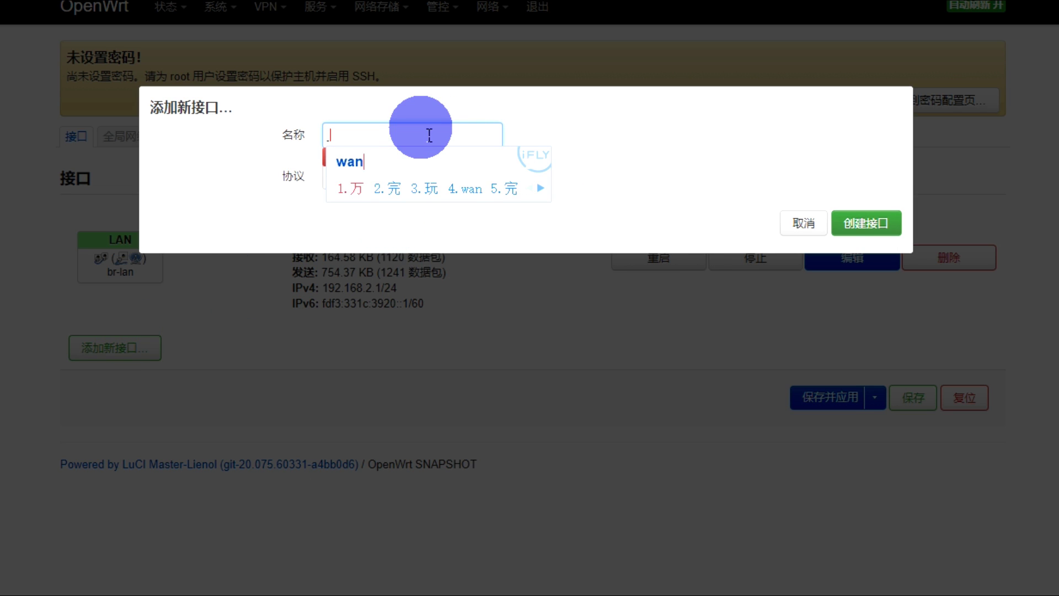
pyautogui.press('Return')
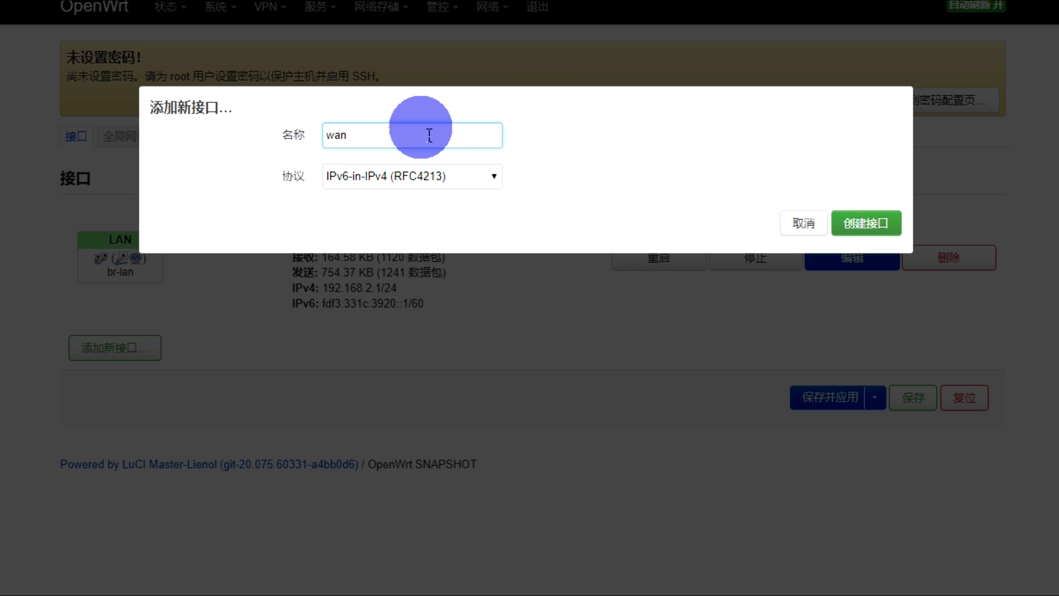
pyautogui.click(449, 180)
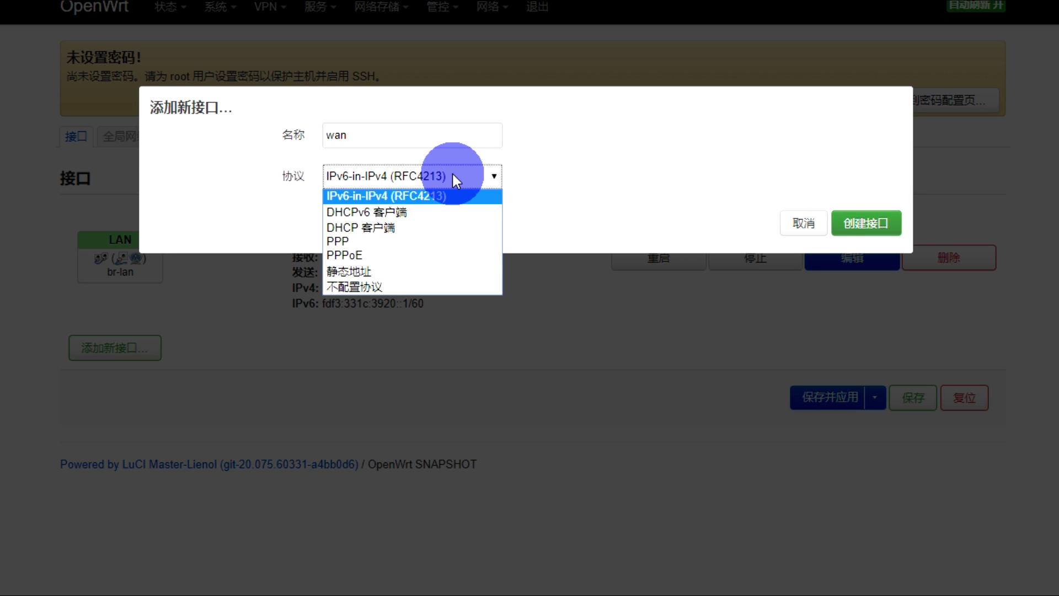
pyautogui.click(427, 230)
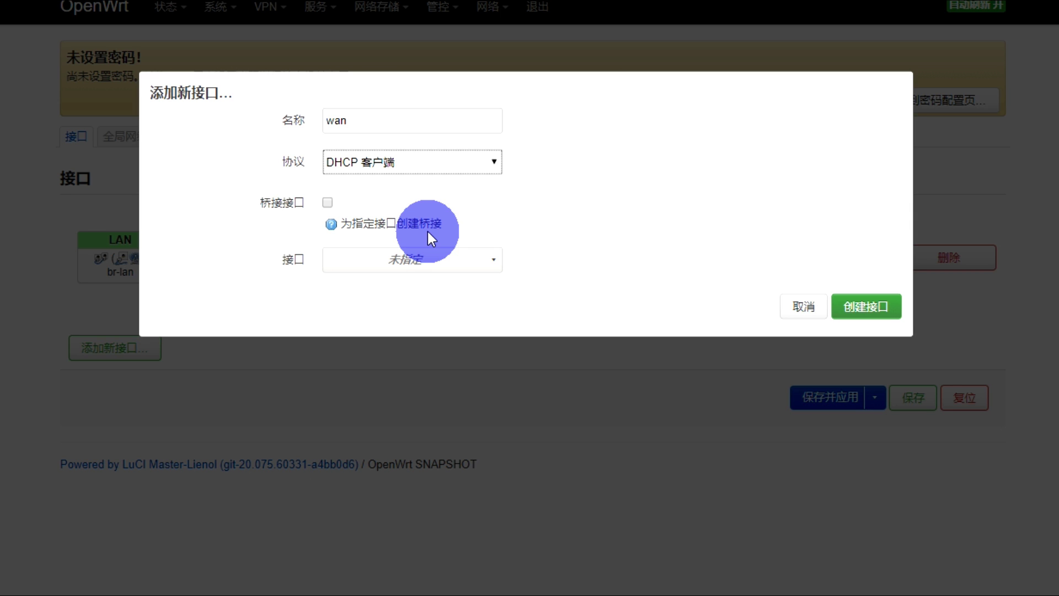
pyautogui.click(494, 162)
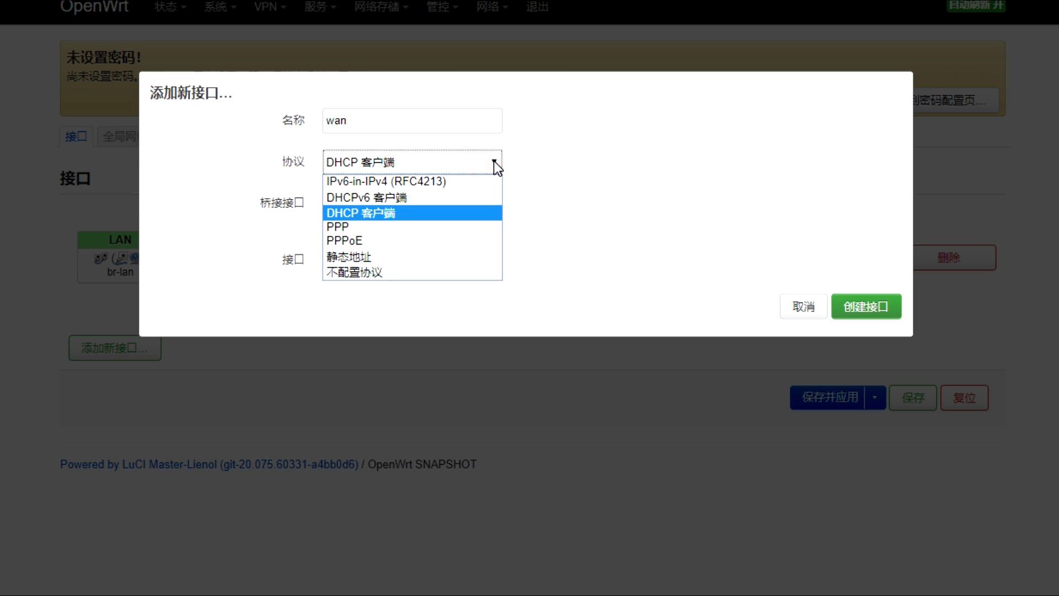
pyautogui.click(394, 242)
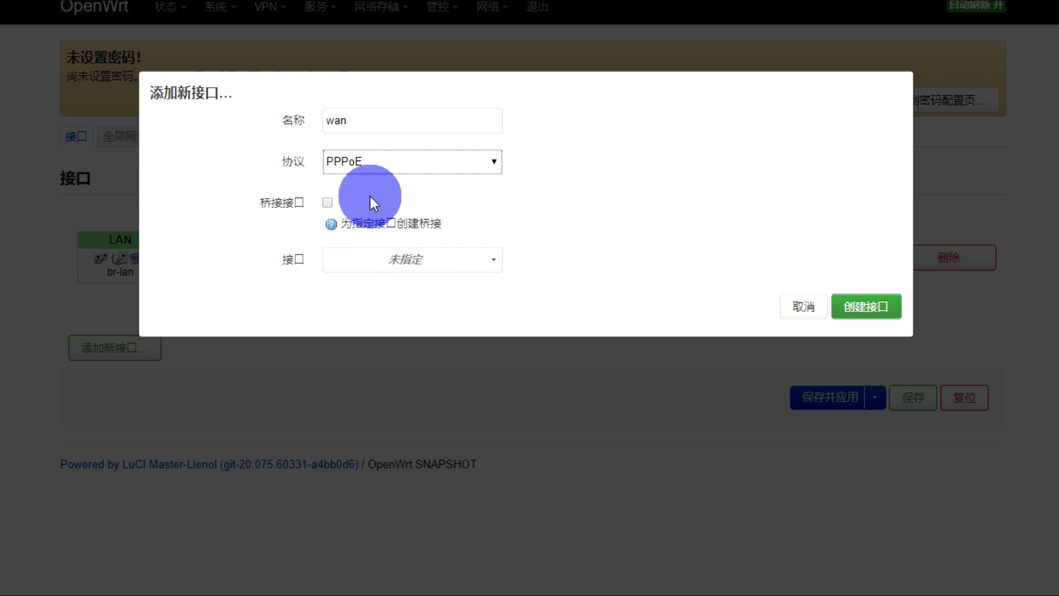
# Enable bridging for the new wan interface, assign the eth1 Ethernet adapter to it and create the interface.
pyautogui.click(328, 202)
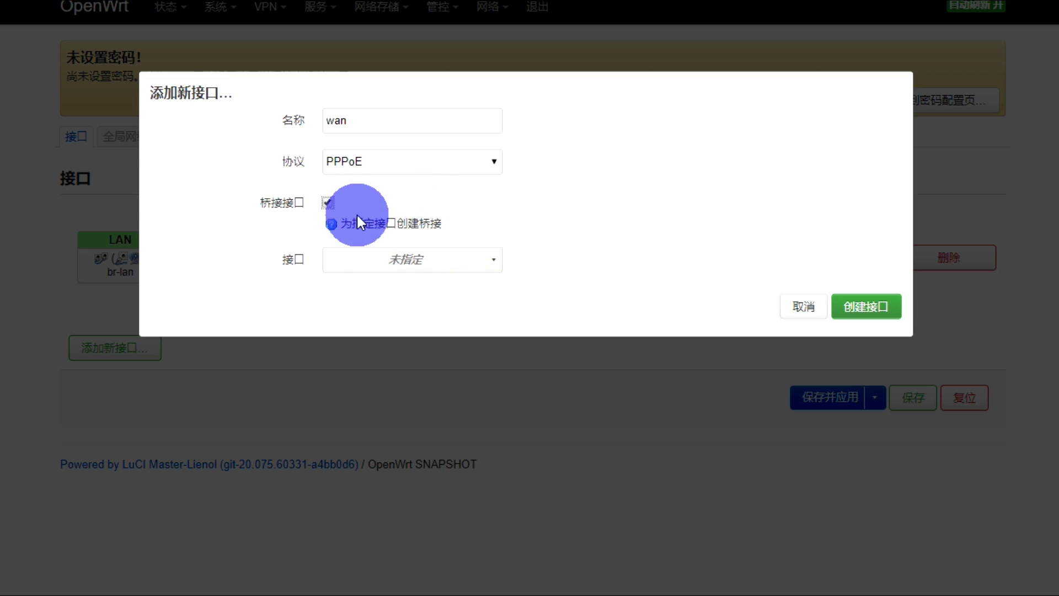
pyautogui.click(414, 263)
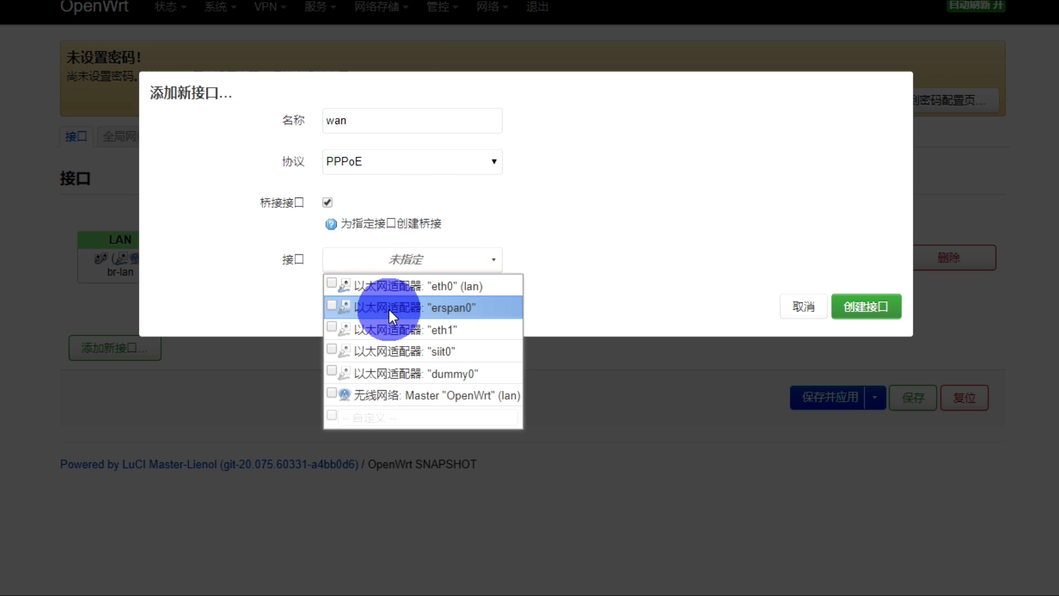
pyautogui.click(338, 330)
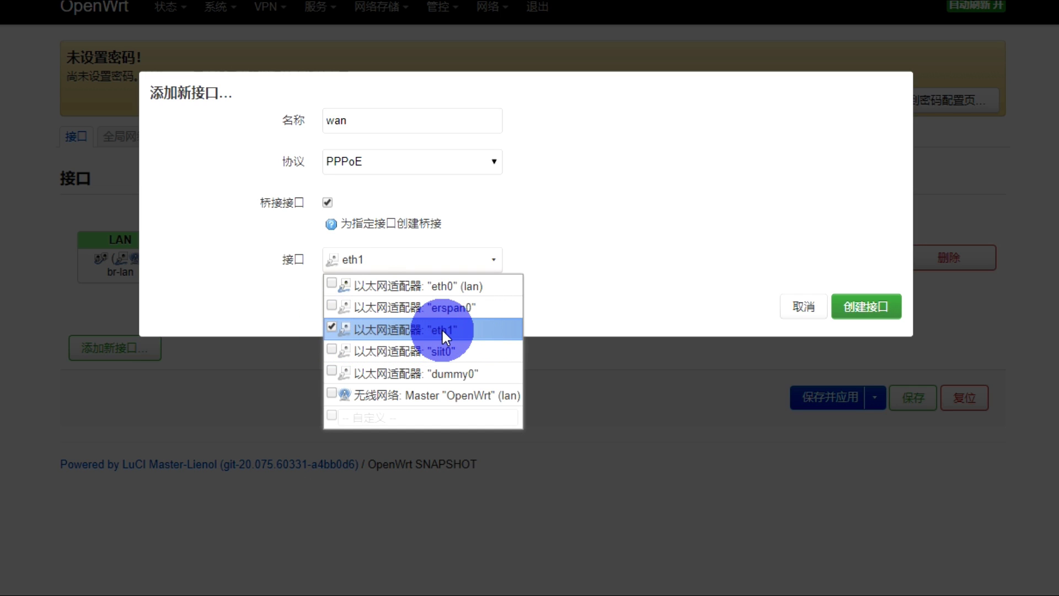
pyautogui.click(866, 310)
# Switch the WAN interface's protocol to DHCP 客户端 and save its settings.
pyautogui.click(359, 272)
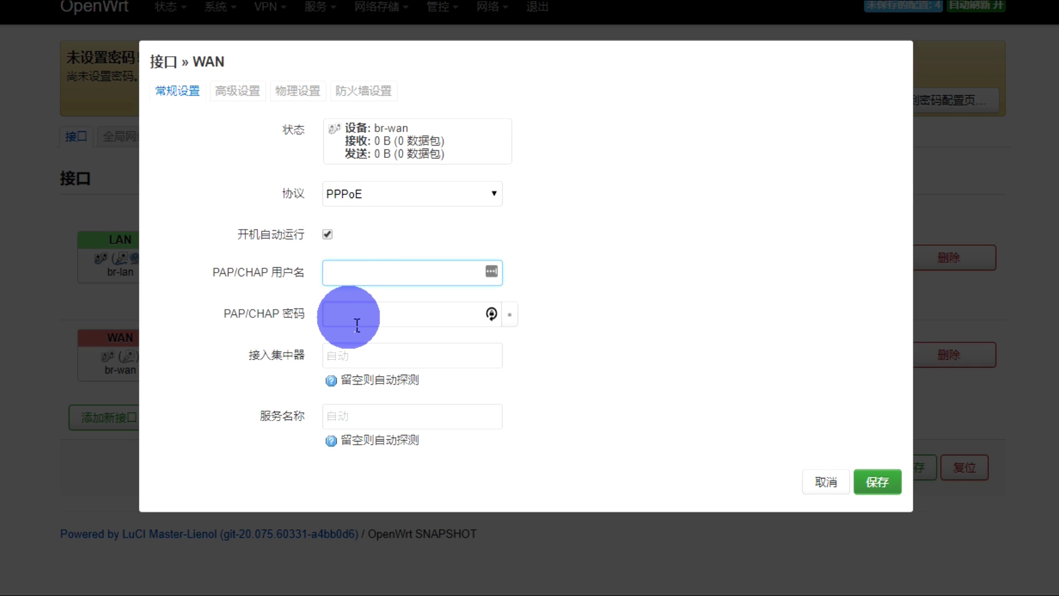
pyautogui.click(399, 197)
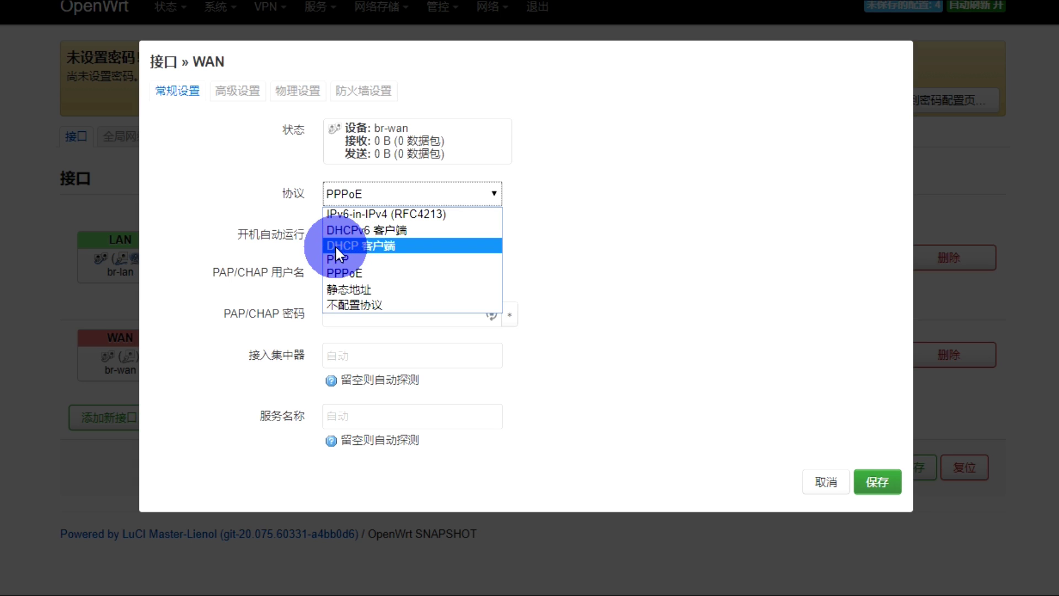
pyautogui.click(357, 246)
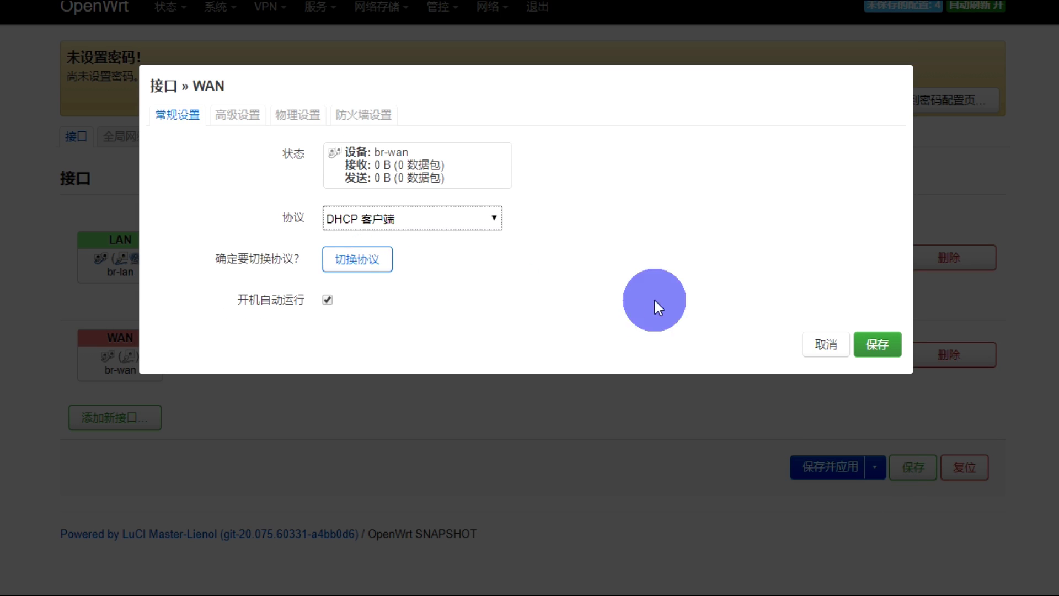
pyautogui.click(879, 347)
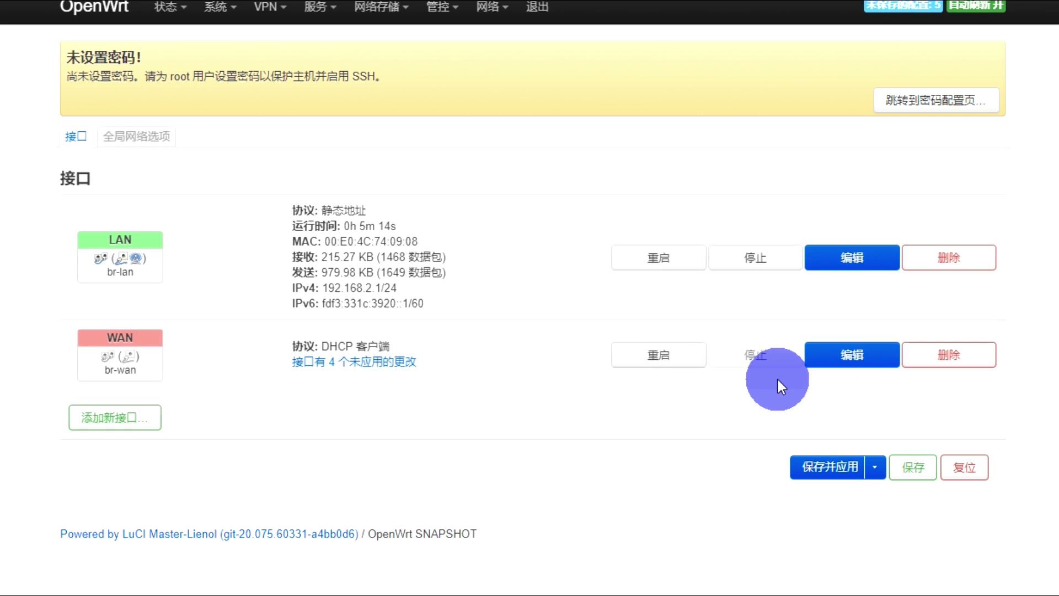
# Save and apply the pending interface changes, and check the WAN interface's MAC address.
pyautogui.click(819, 457)
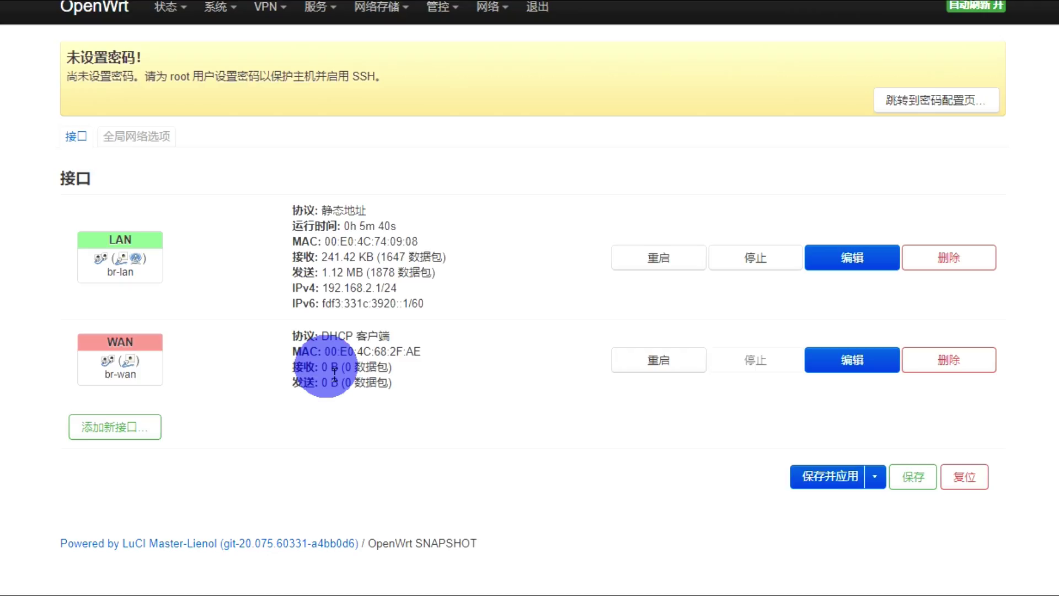
pyautogui.click(828, 505)
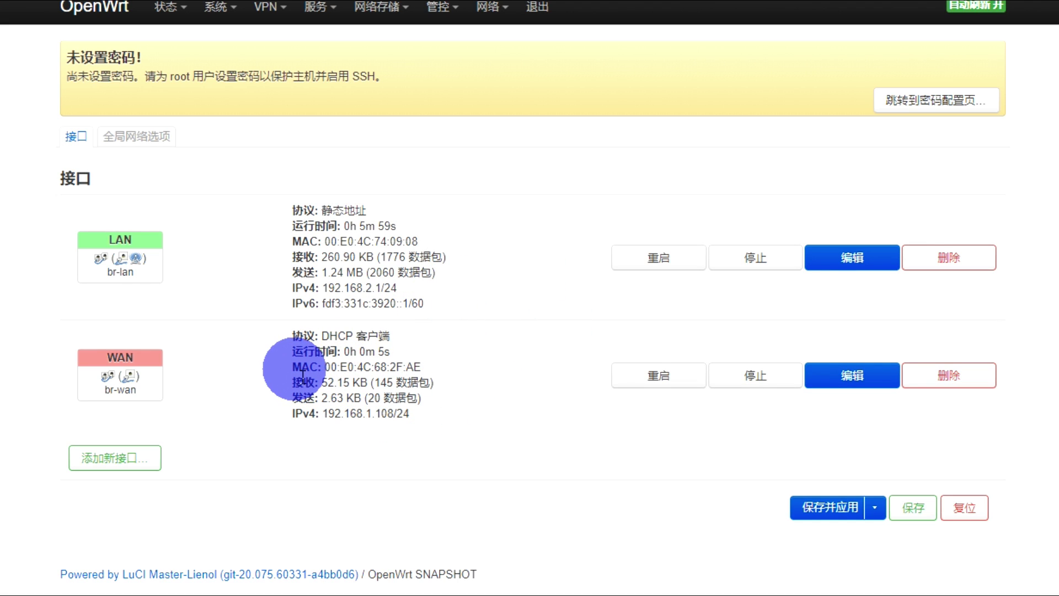
pyautogui.moveTo(322, 367); pyautogui.dragTo(429, 366)
pyautogui.click(433, 366)
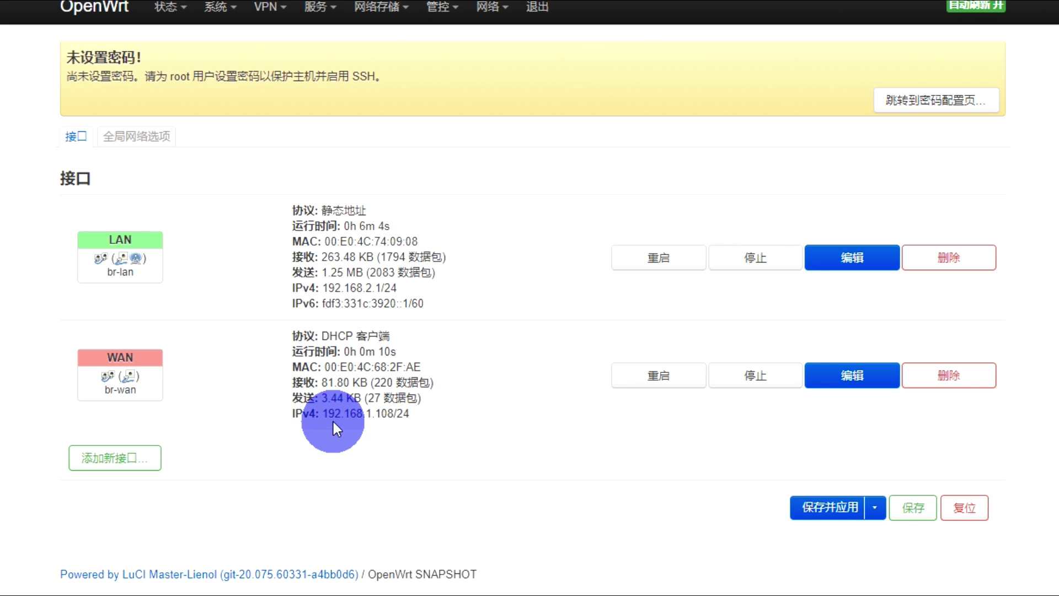
# Check the WAN interface's IPv4 address and compare it with the LAN interface's IPv4 address.
pyautogui.moveTo(324, 415)
pyautogui.mouseDown()
pyautogui.moveTo(418, 425)
pyautogui.moveTo(421, 417)
pyautogui.moveTo(321, 414)
pyautogui.moveTo(429, 415)
pyautogui.mouseUp()
pyautogui.click(389, 421)
pyautogui.moveTo(361, 425); pyautogui.dragTo(404, 426)
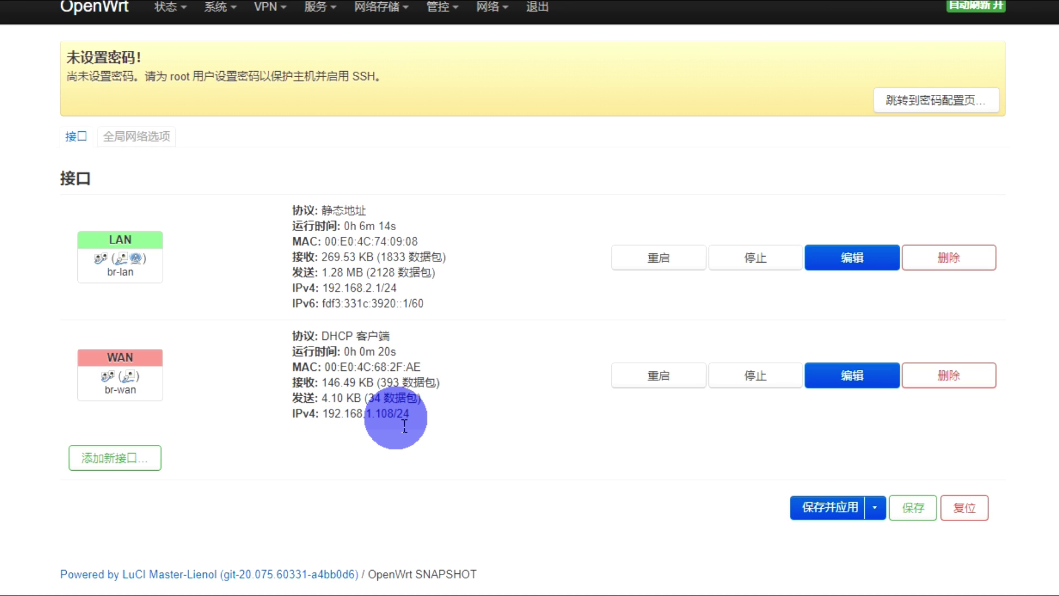
pyautogui.click(401, 295)
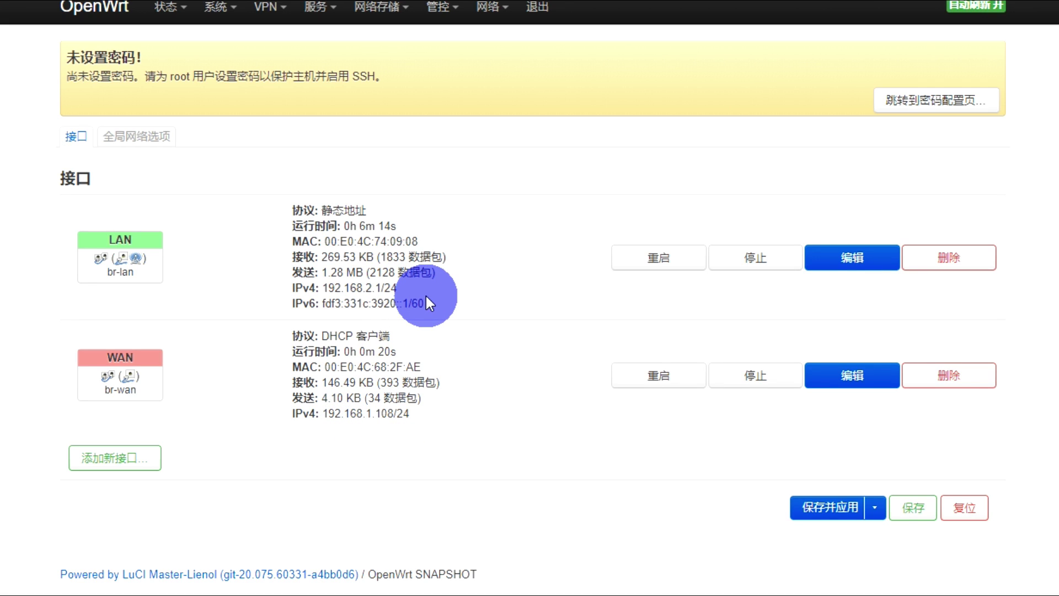
# Go to the PassWall basic settings and test the Baidu (百度连接) and Google (谷歌连接) connections.
pyautogui.moveTo(381, 25)
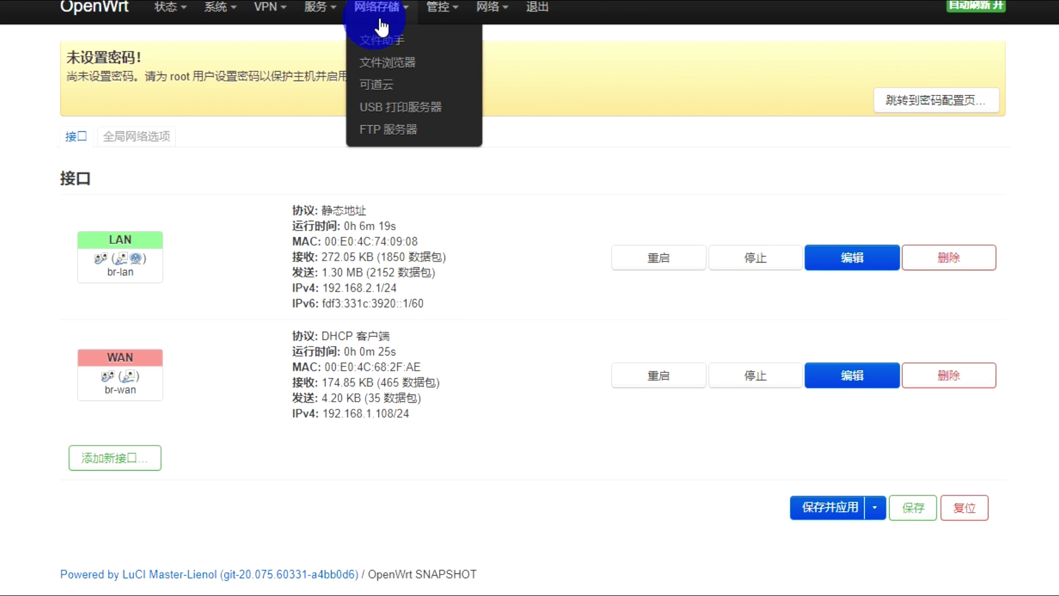
pyautogui.click(381, 25)
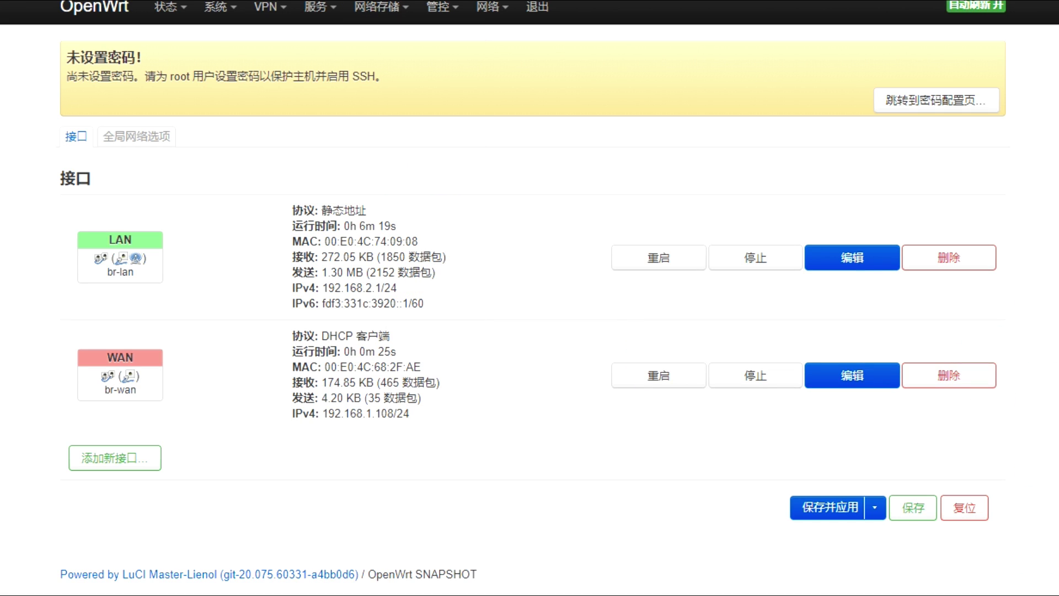
pyautogui.moveTo(380, 23)
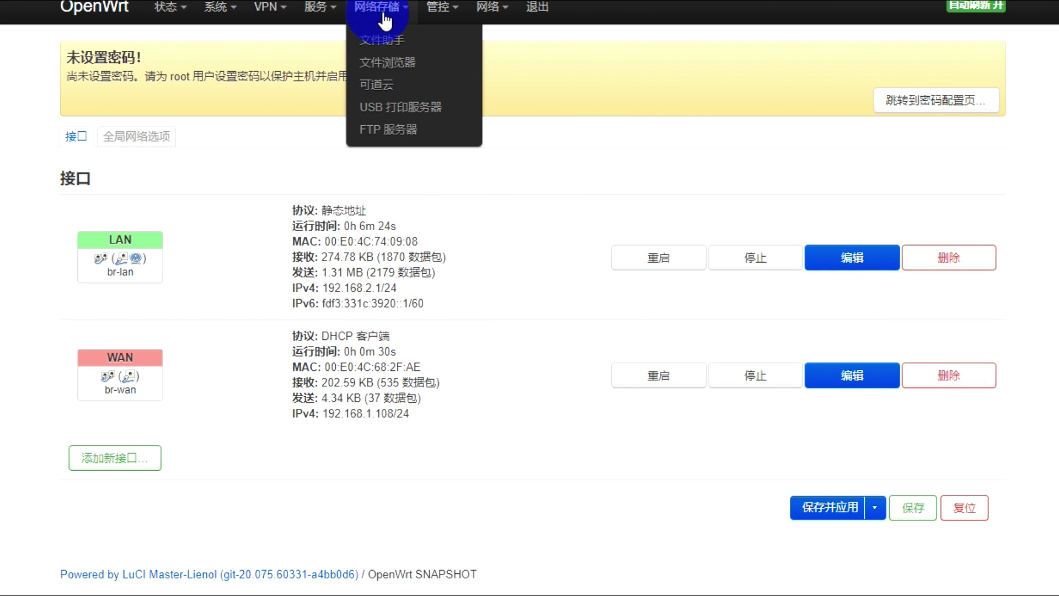
pyautogui.moveTo(276, 14)
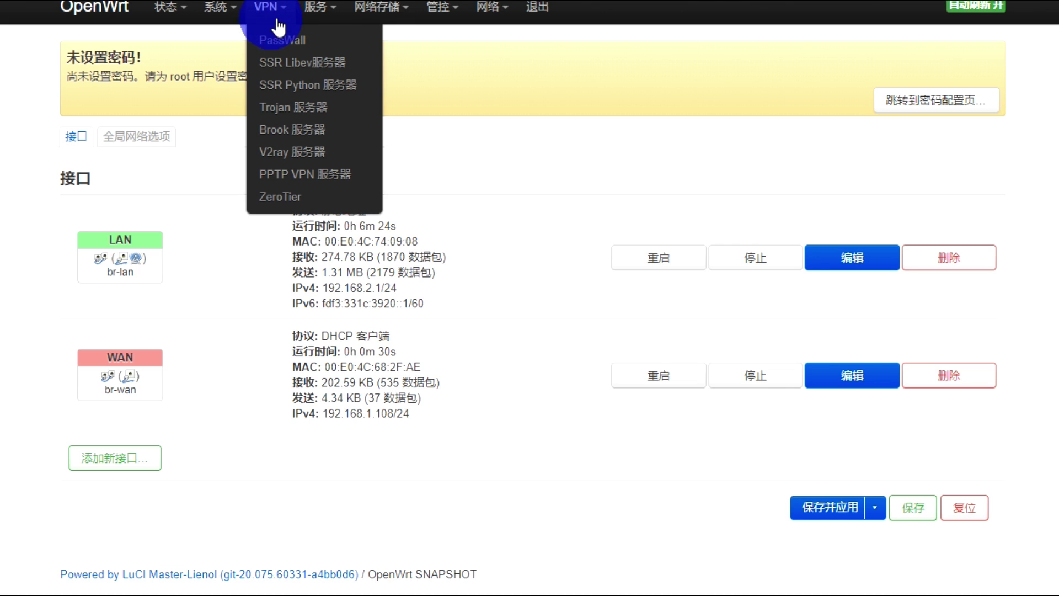
pyautogui.click(301, 45)
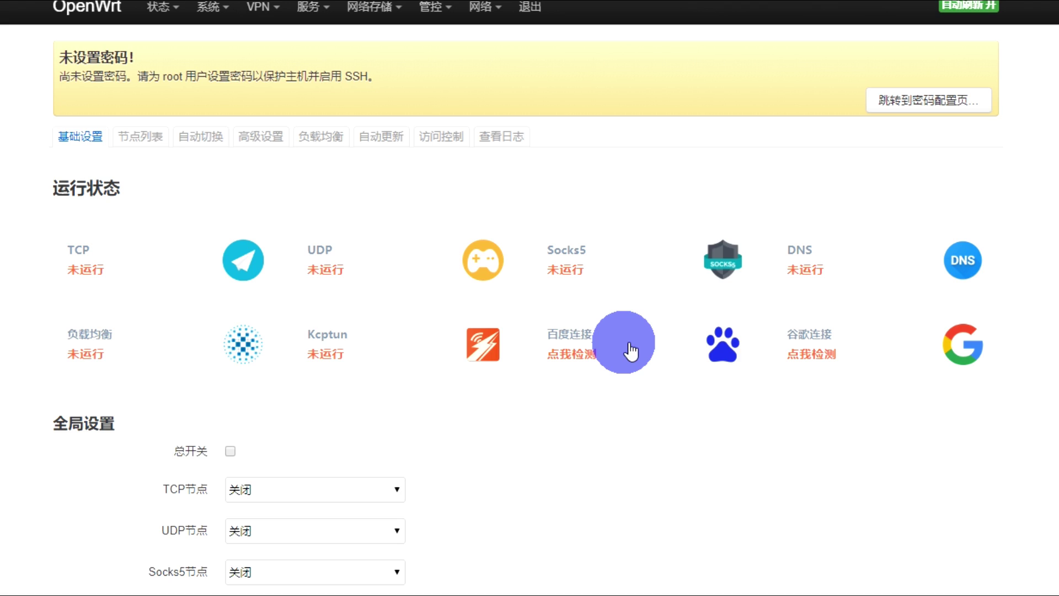
pyautogui.click(637, 362)
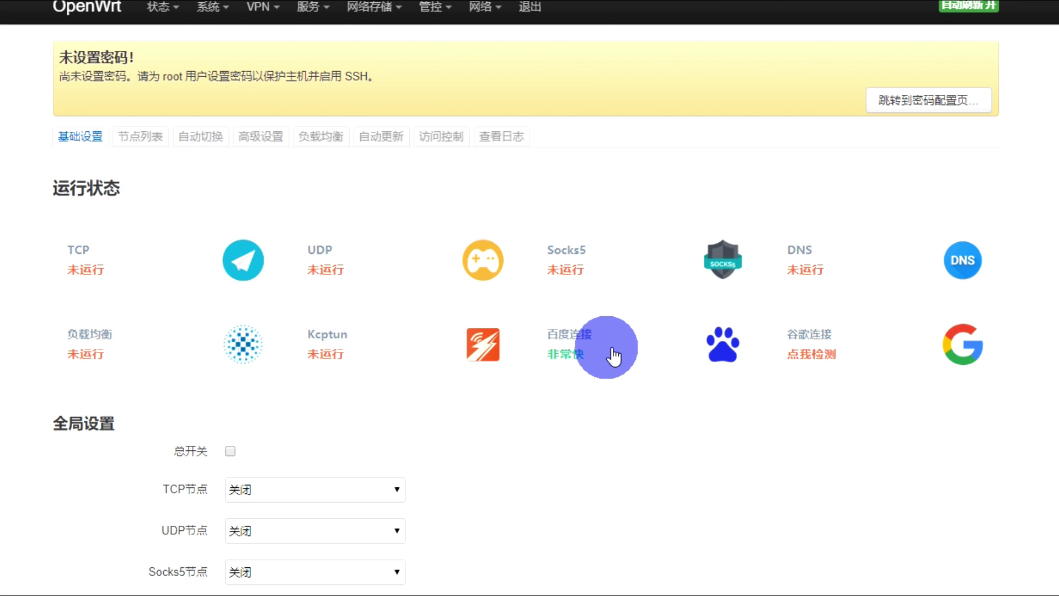
pyautogui.click(811, 354)
pyautogui.click(589, 343)
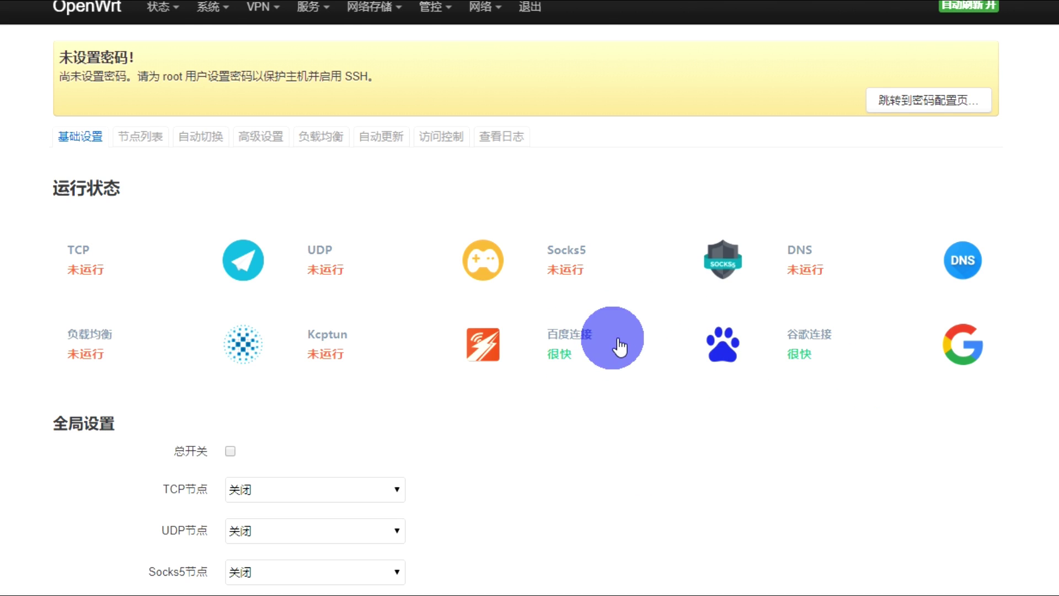
# Return to the network interfaces page, open the LAN interface's settings and check its IPv4 gateway and custom DNS server.
pyautogui.moveTo(488, 8)
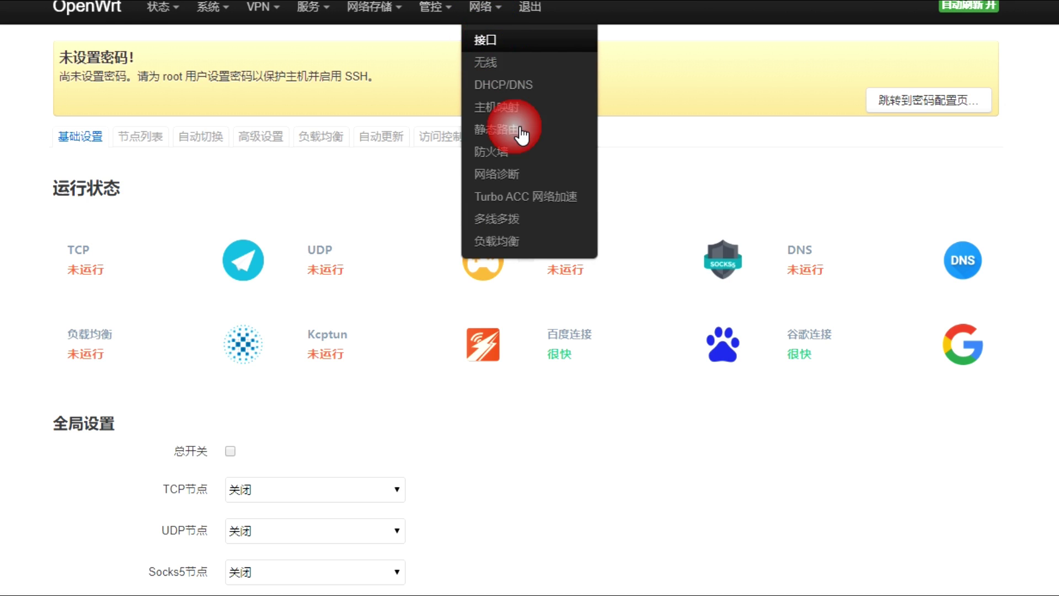
pyautogui.click(488, 105)
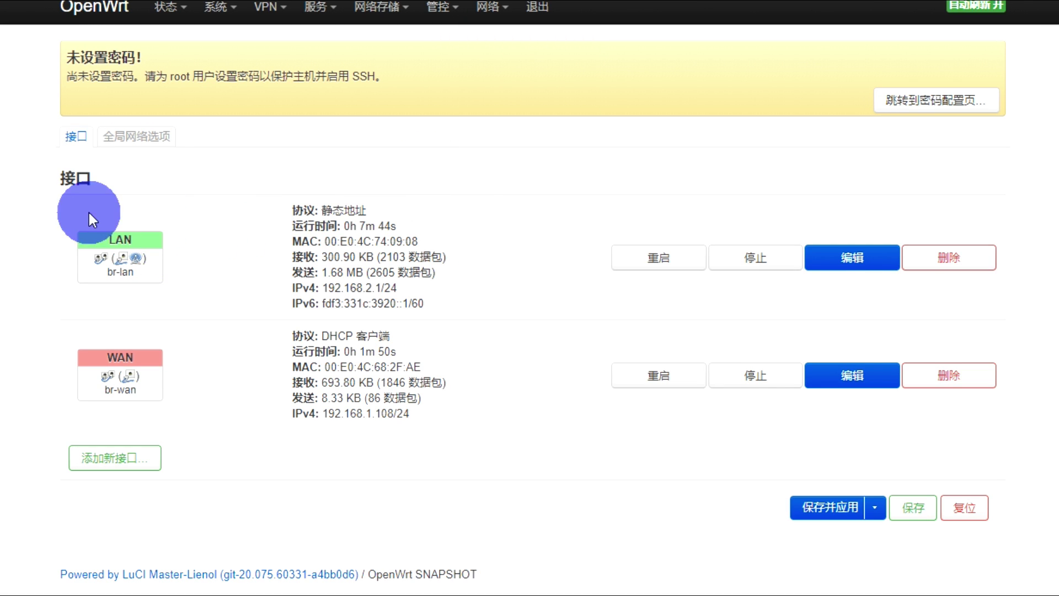
pyautogui.click(107, 210)
pyautogui.click(397, 365)
pyautogui.click(403, 445)
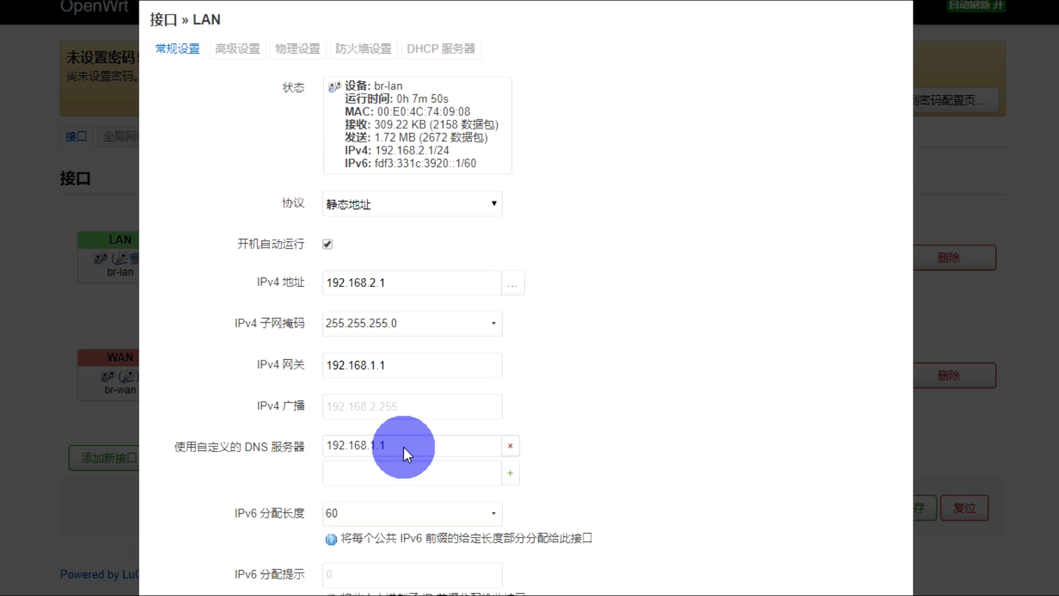